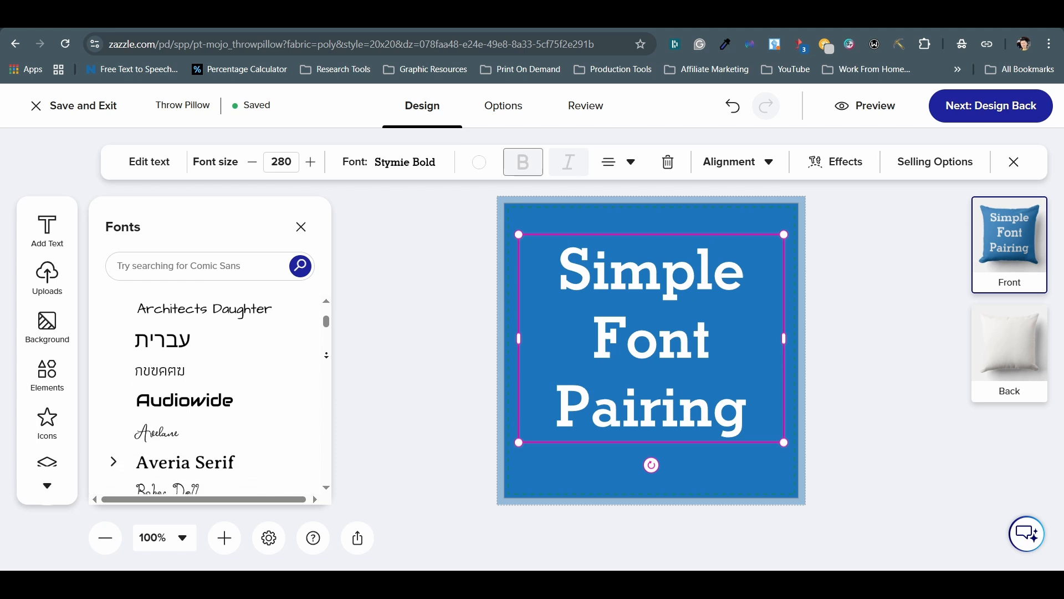
Browse the alphabetical font list for the "Simple Font Pairing" text on the pillow.
scroll(210, 394, "down", 2)
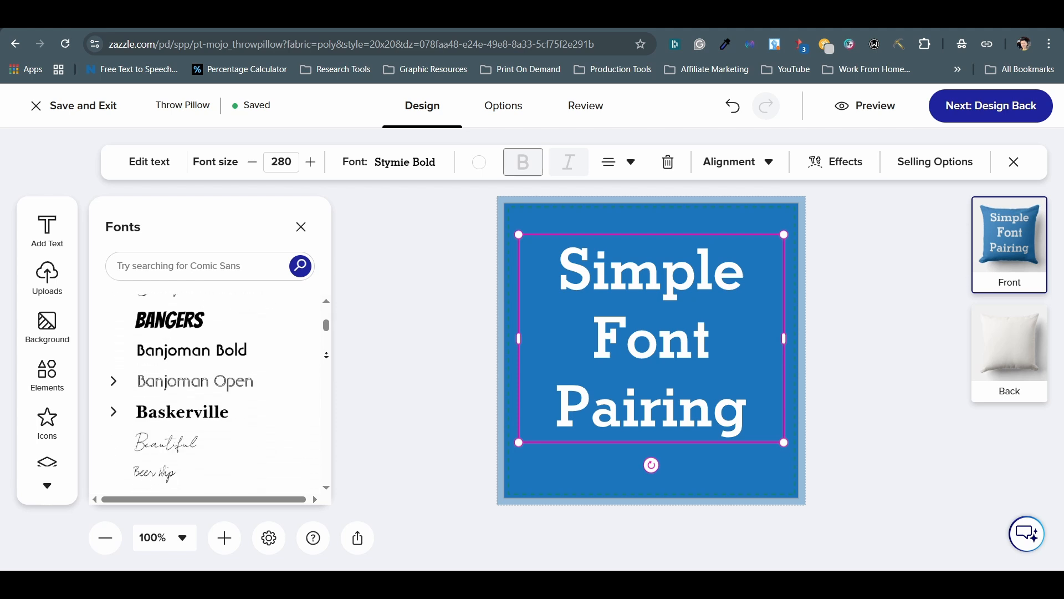
scroll(210, 394, "down", 4)
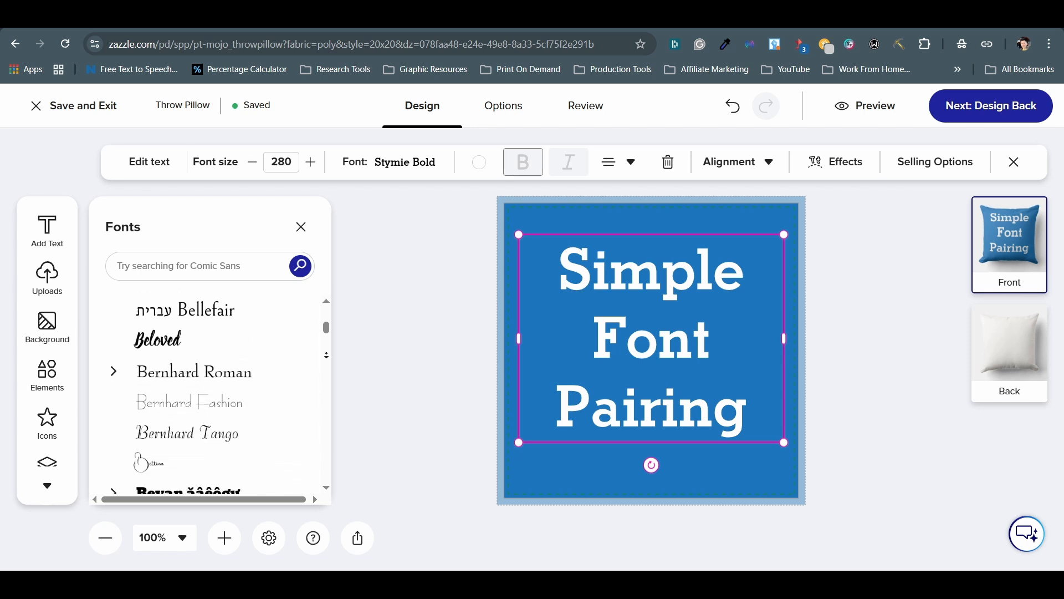
scroll(211, 394, "down", 4)
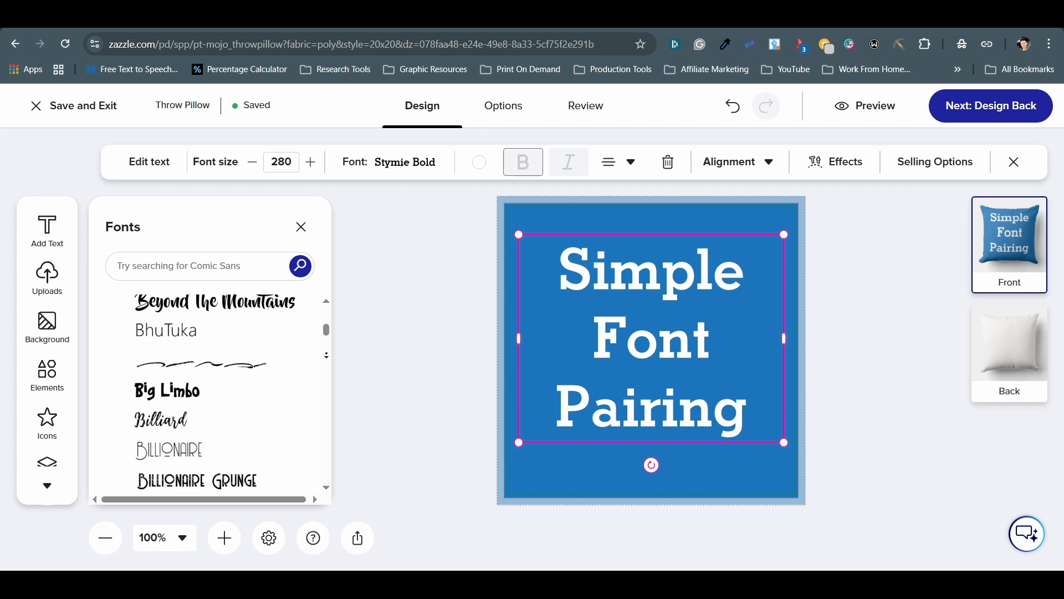
scroll(210, 393, "down", 4)
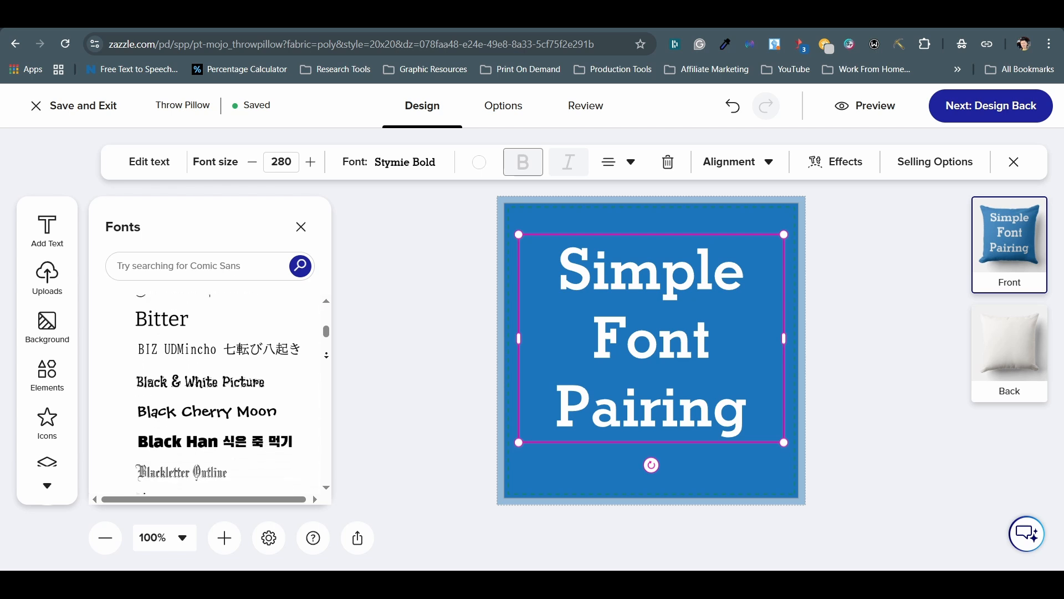
scroll(211, 394, "down", 4)
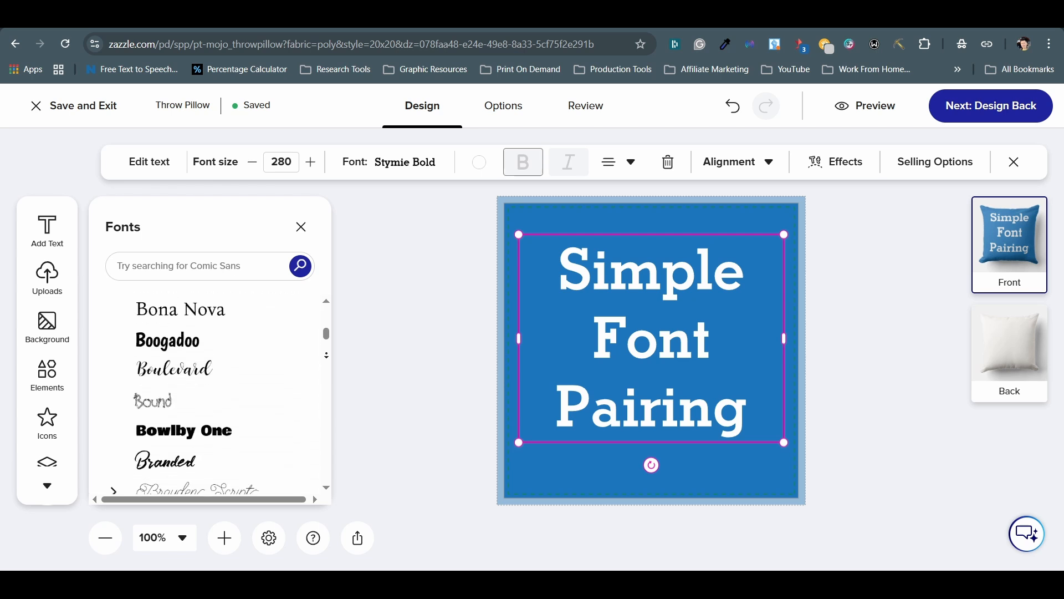
scroll(210, 394, "down", 3)
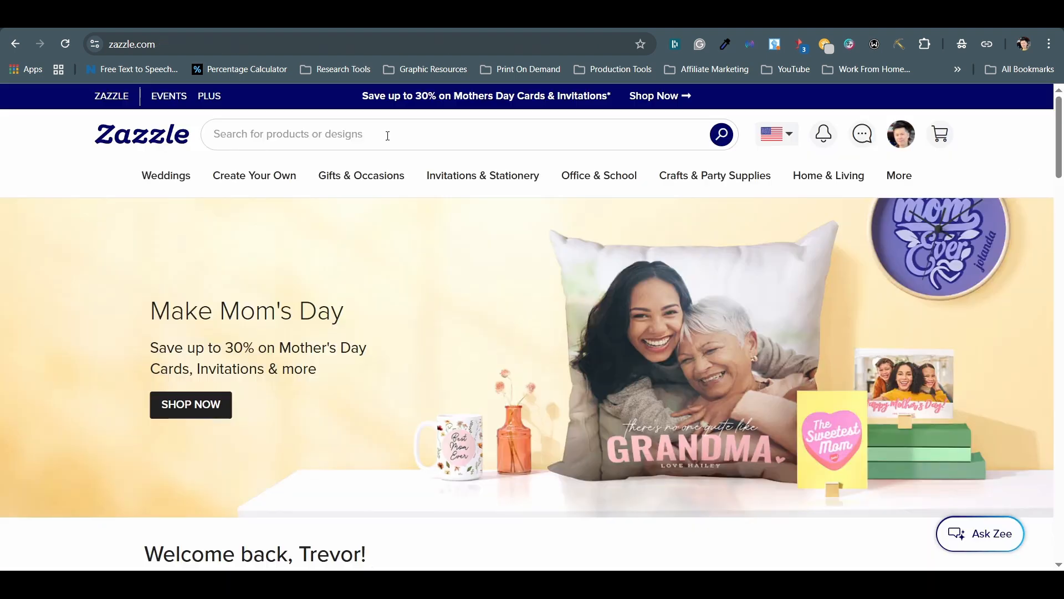
Open the blank 20" x 20" Throw Pillow from the create-your-own pillows and start adding a design to it.
mouse_move(269, 186)
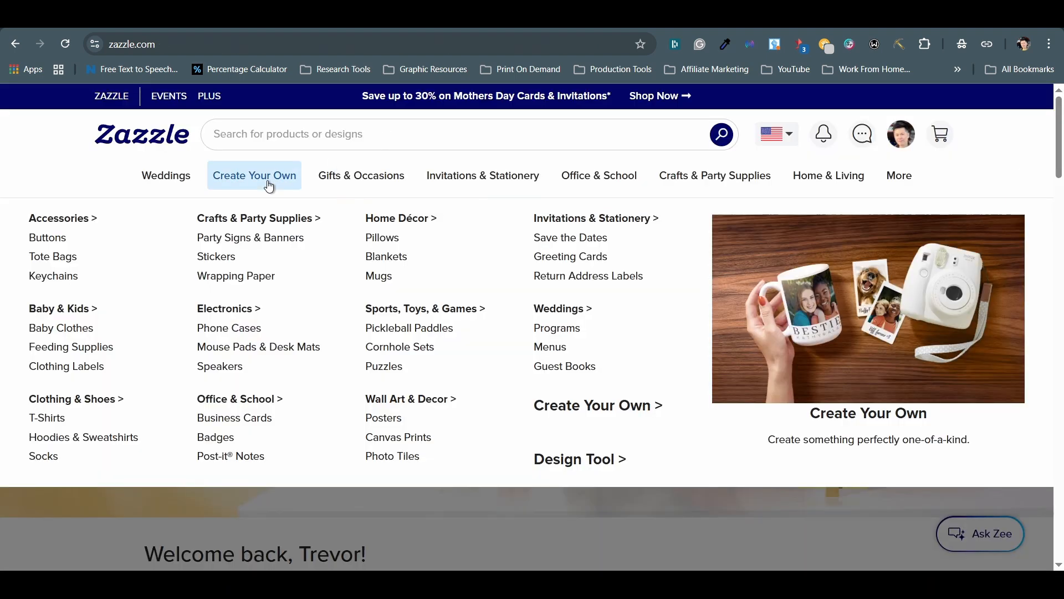
left_click(375, 238)
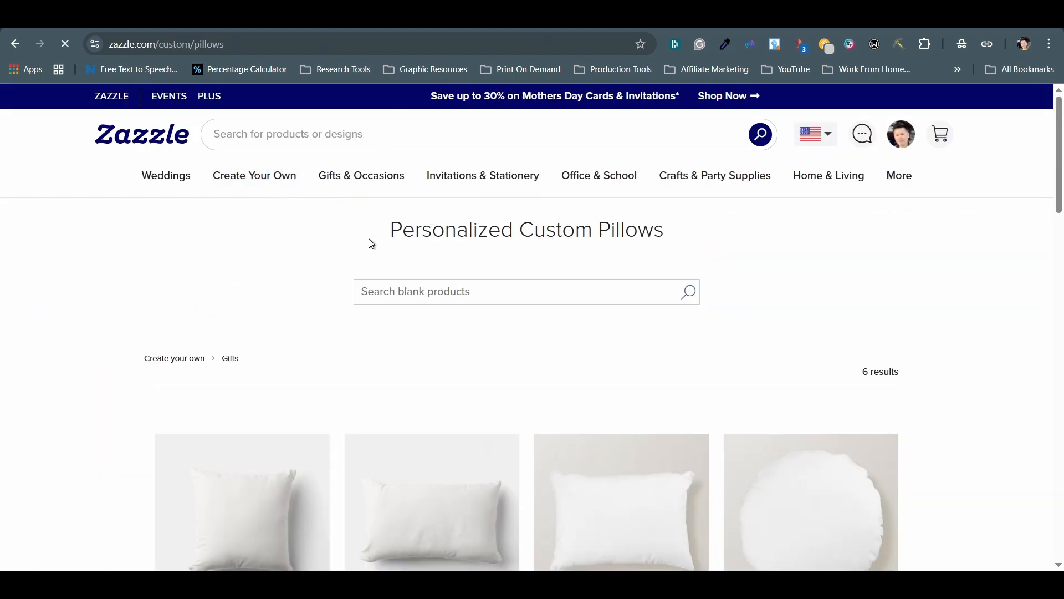
scroll(371, 243, "down", 9)
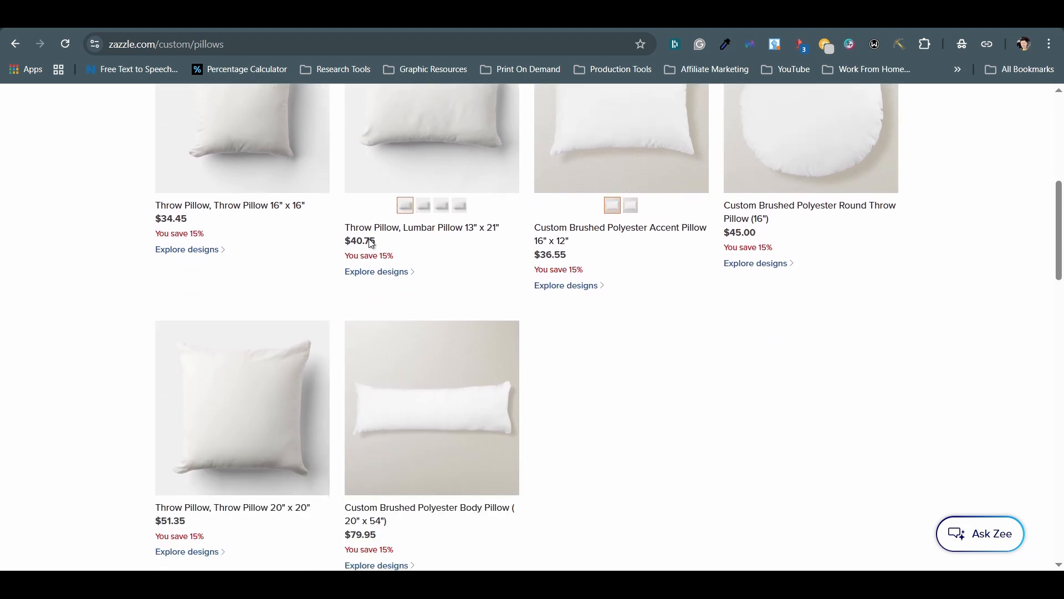
left_click(247, 448)
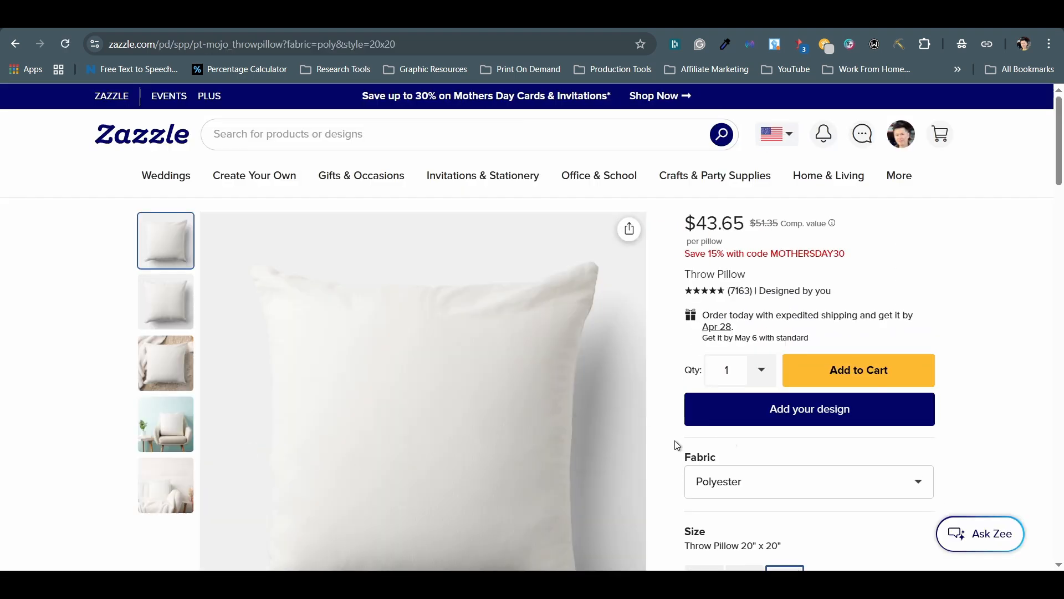
left_click(807, 427)
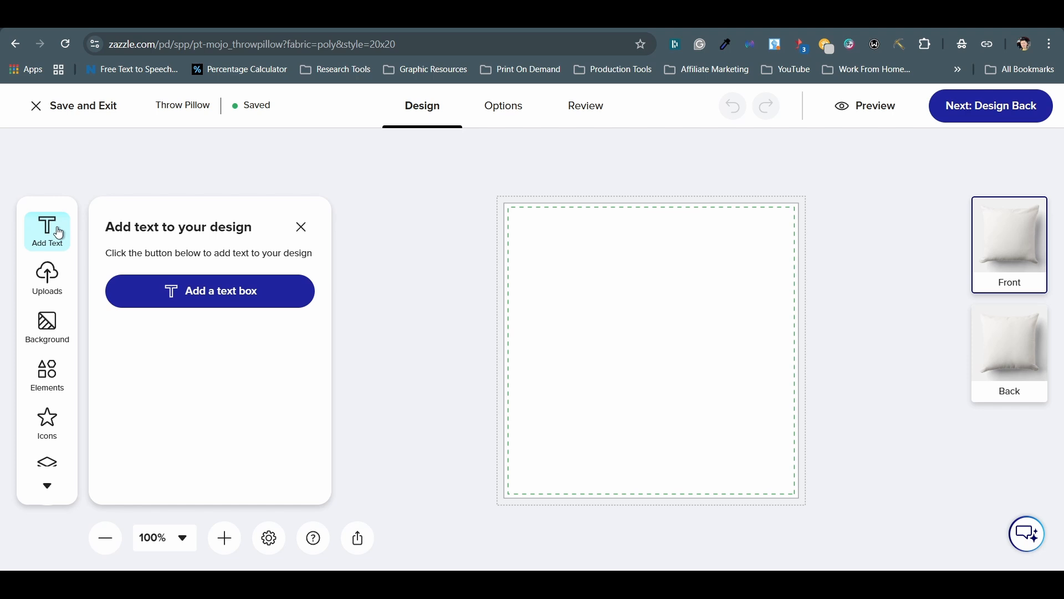
Add a text box reading "Financial" to the front of the pillow.
left_click(284, 304)
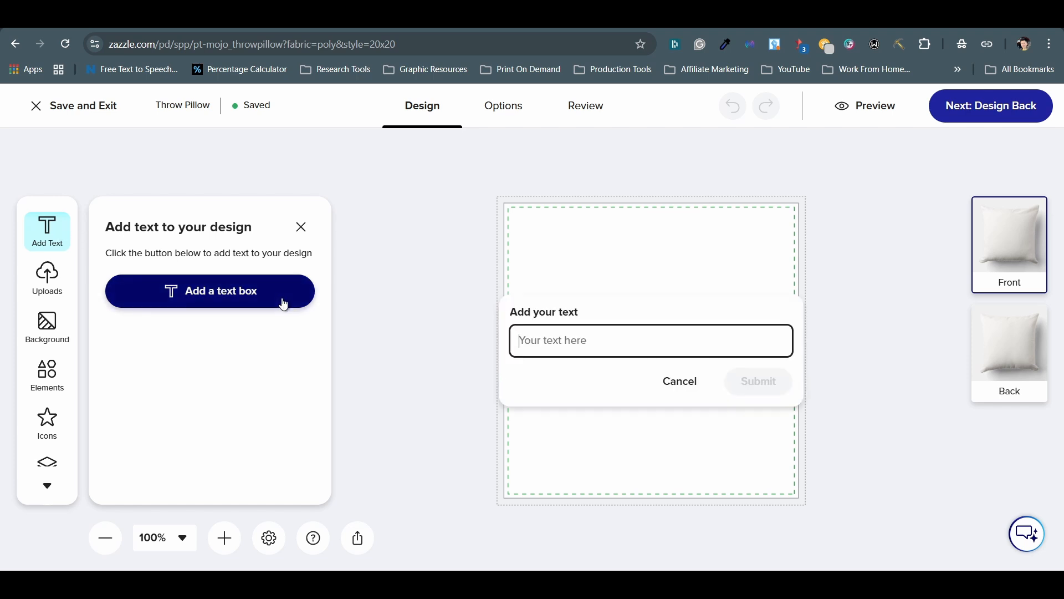
type("Financial")
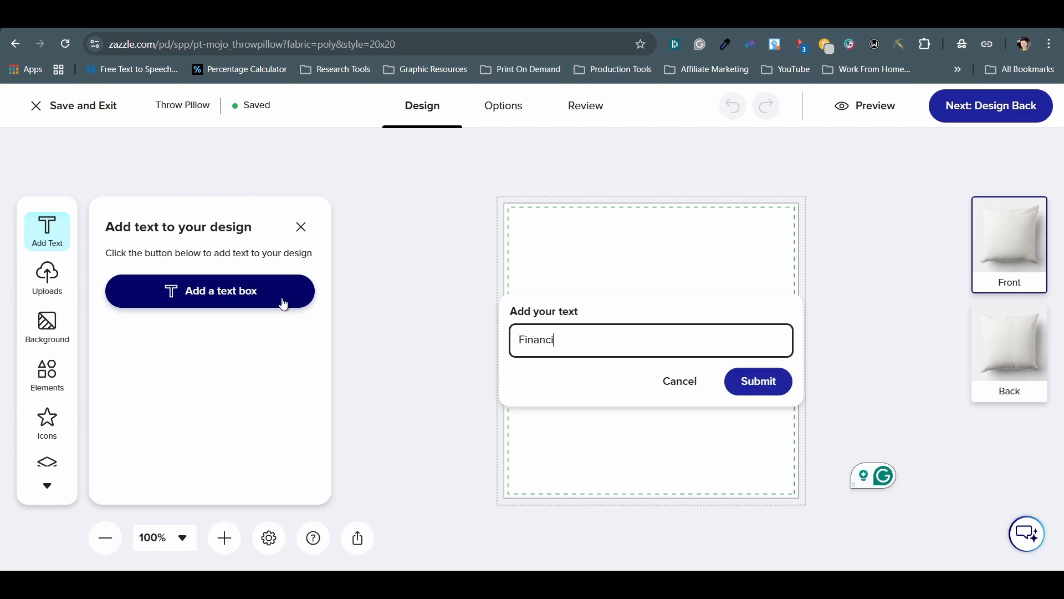
left_click(756, 384)
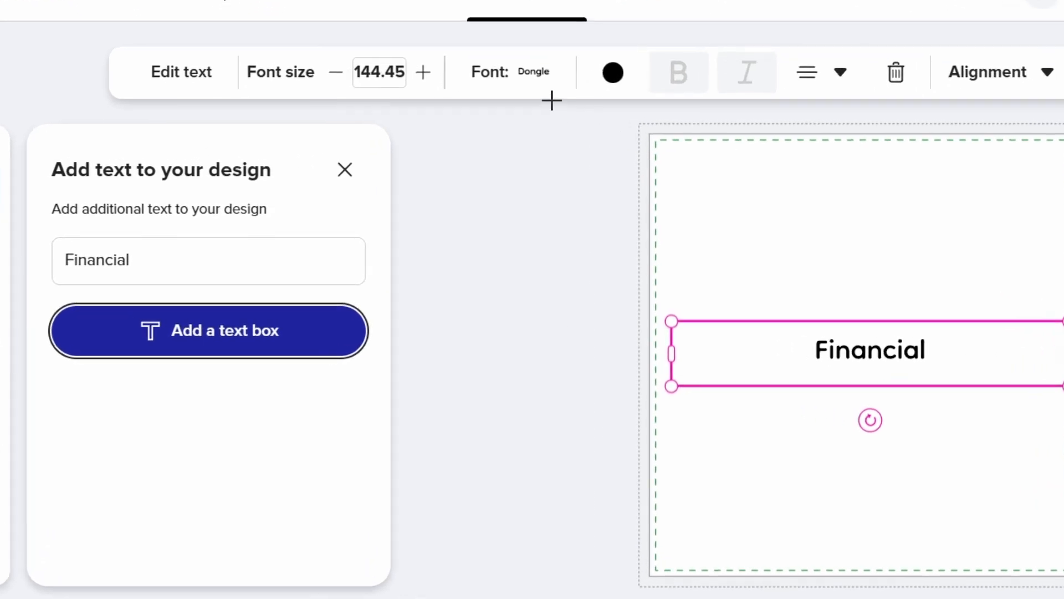
Examine the available font categories for the "Financial" text, from Popular through Vintage + Retro and back.
left_click(430, 169)
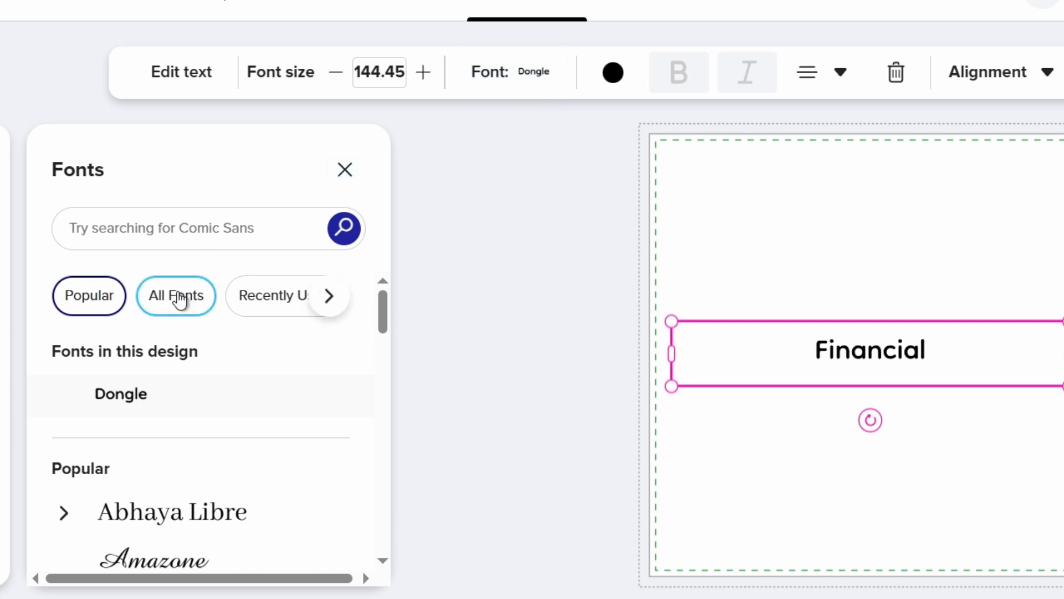
left_click(332, 304)
left_click(329, 296)
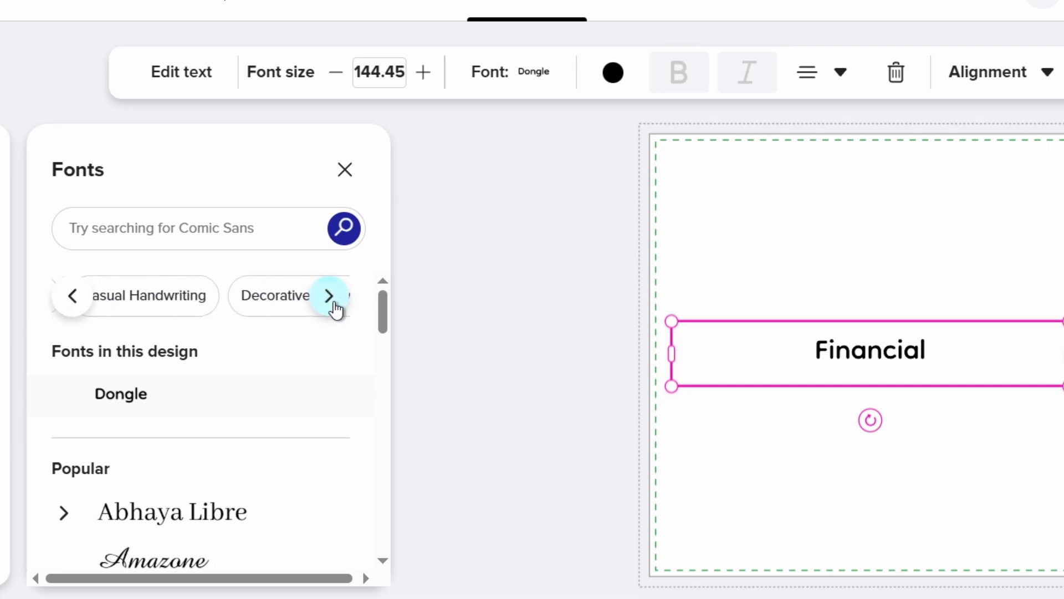
left_click(330, 298)
left_click(332, 299)
left_click(331, 300)
left_click(329, 297)
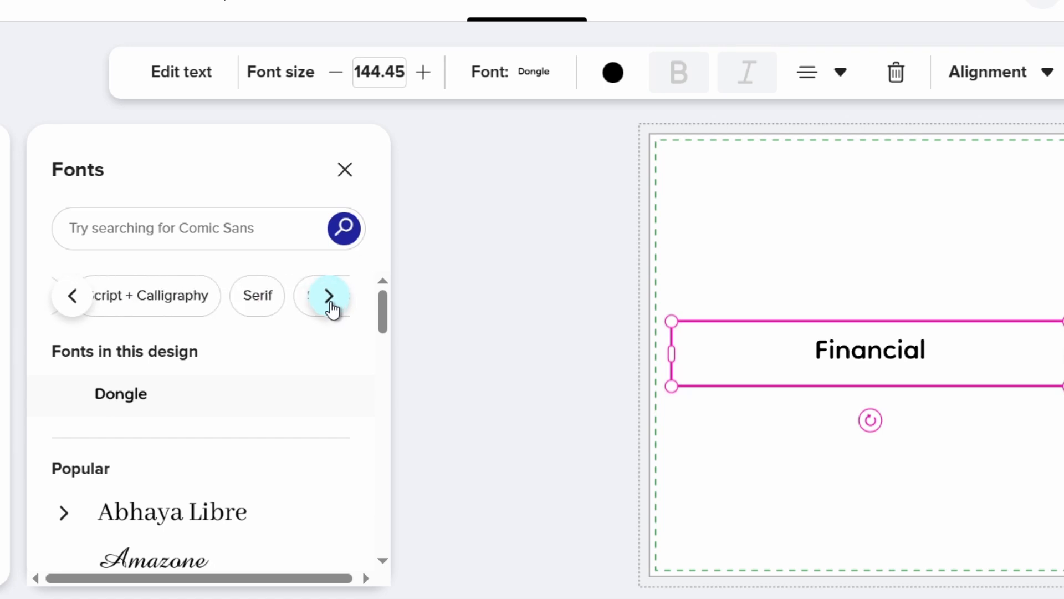
left_click(330, 297)
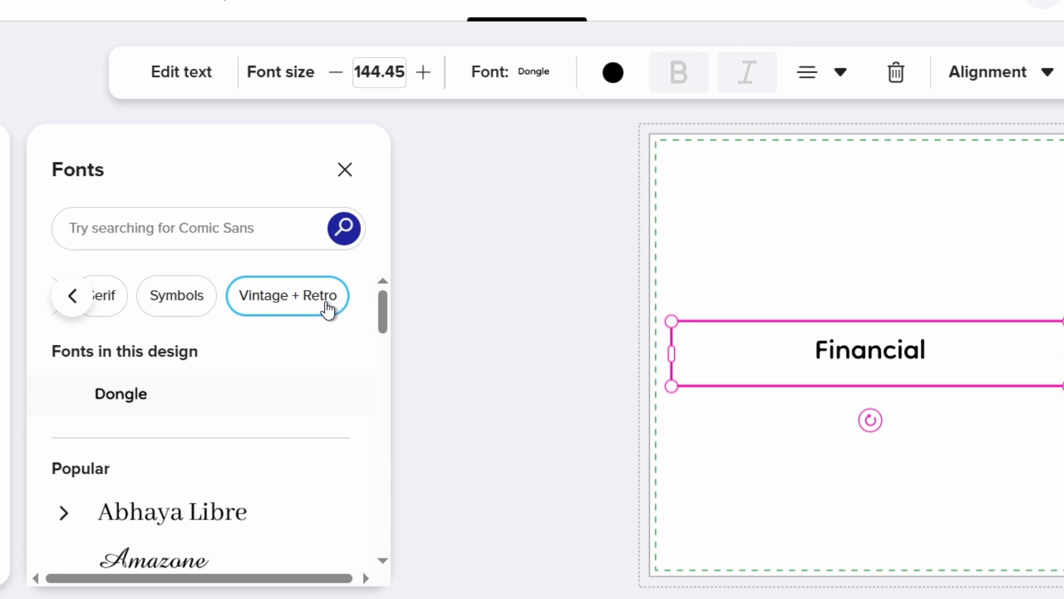
left_click(75, 299)
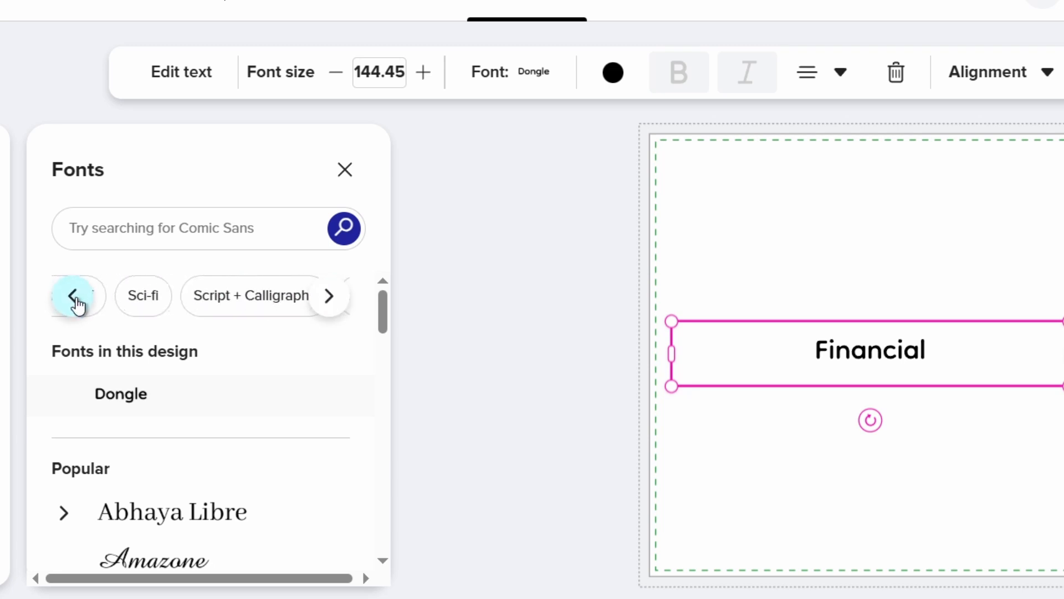
left_click(76, 302)
left_click(74, 303)
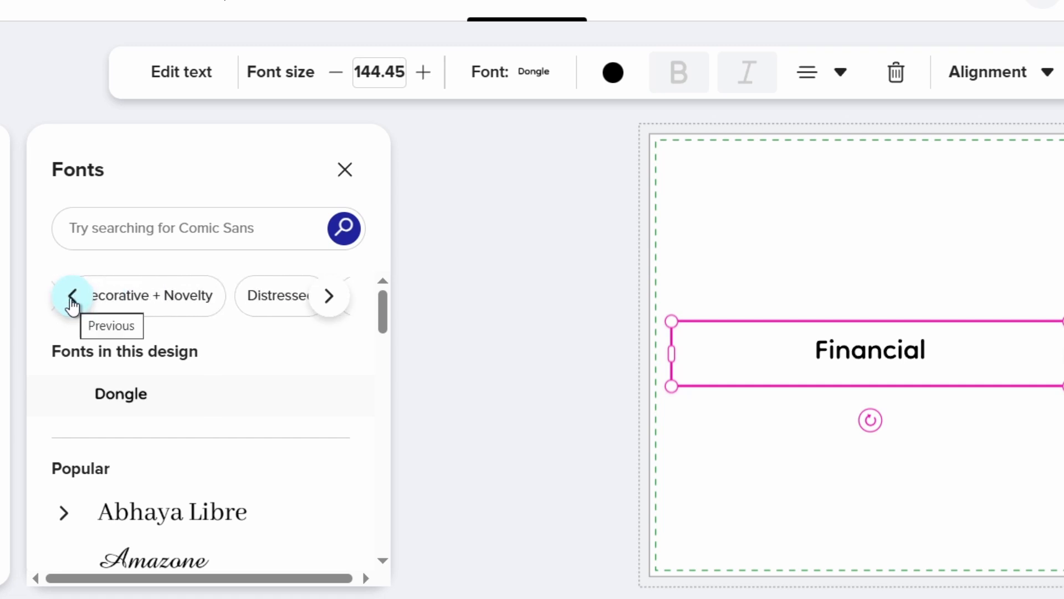
left_click(72, 305)
left_click(72, 304)
left_click(72, 305)
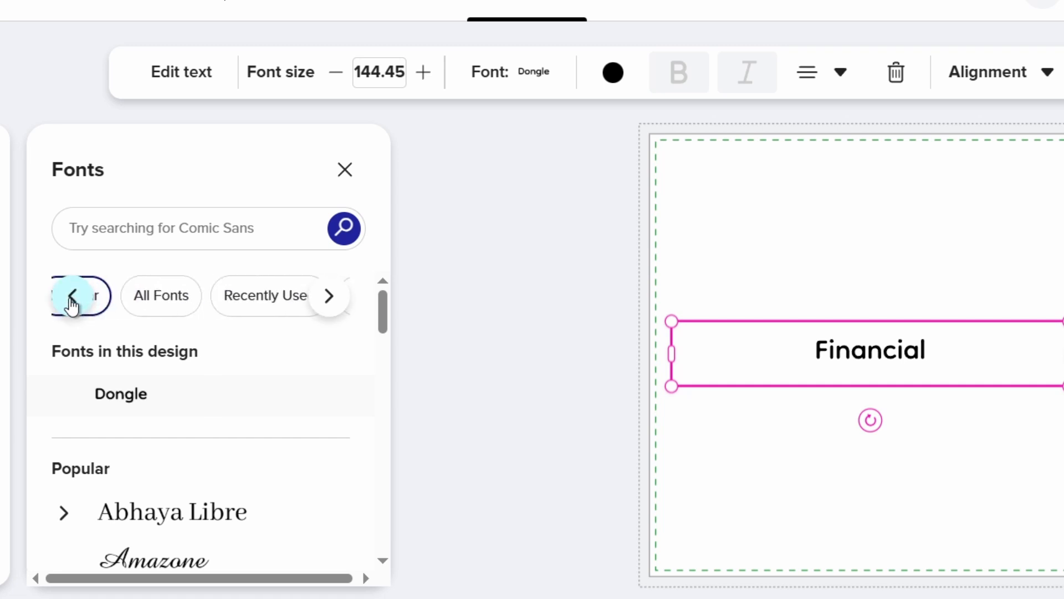
left_click(72, 305)
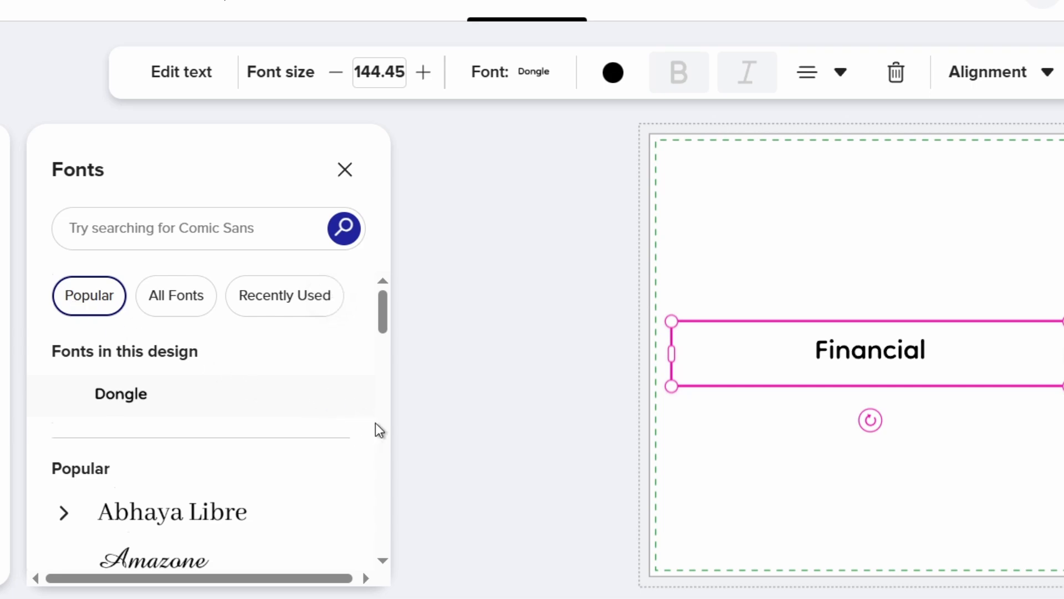
Apply the Superstar M54 font from the Popular fonts to the "Financial" text.
scroll(376, 429, "down", 10)
scroll(374, 421, "down", 12)
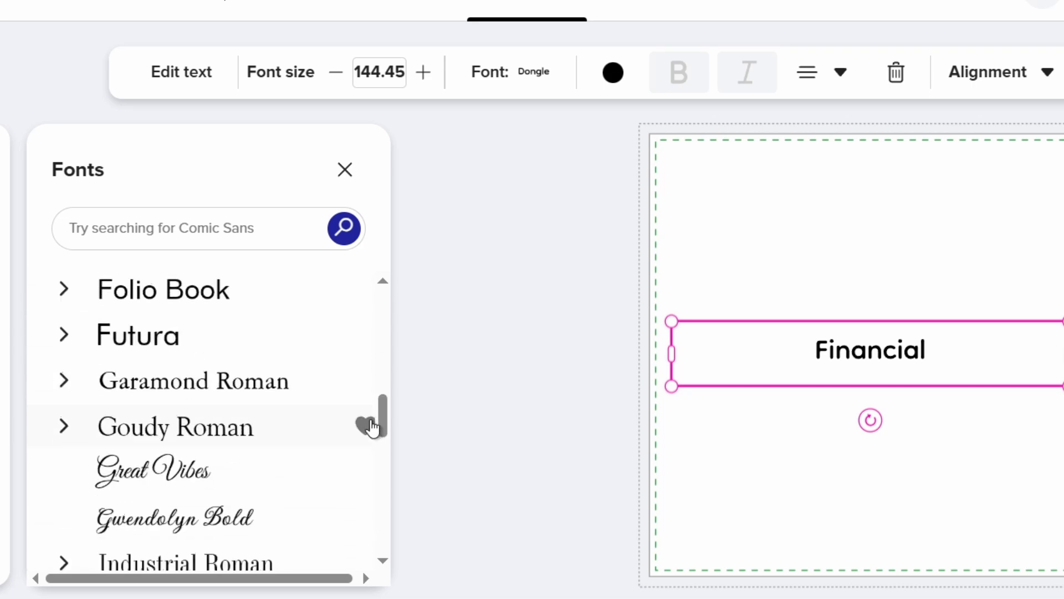
scroll(370, 425, "down", 4)
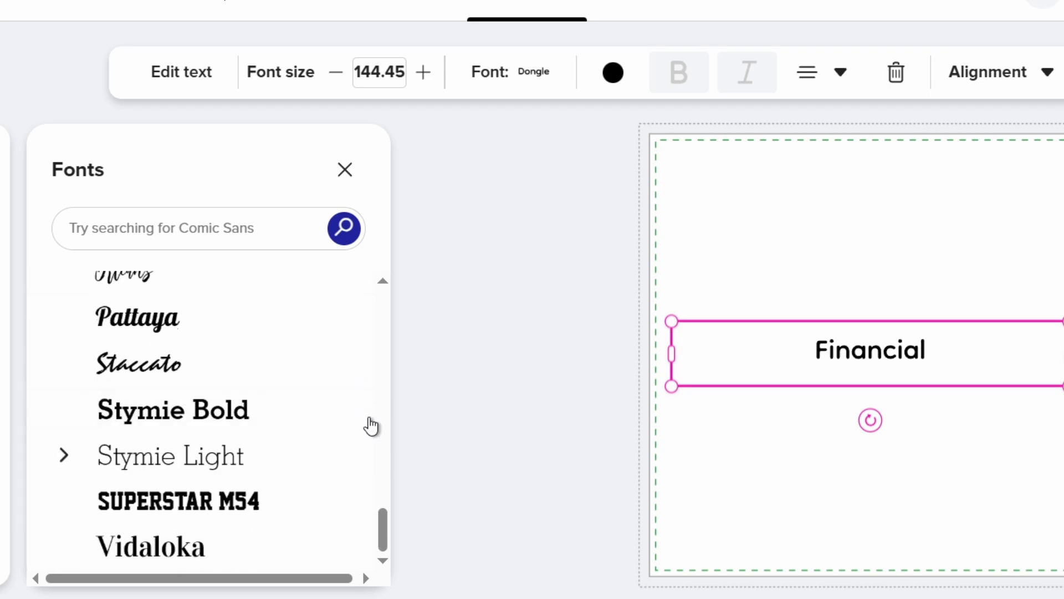
left_click(287, 505)
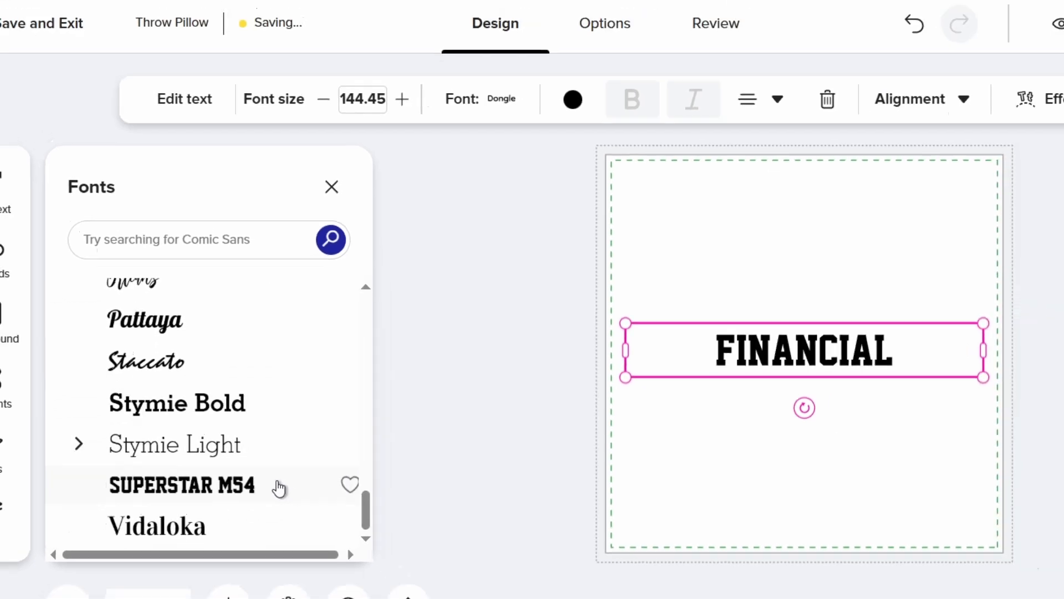
Enlarge the "Financial" text by trying font sizes 200 and 250, settling on 280.
left_click(297, 161)
double_click(289, 161)
type("200")
double_click(278, 161)
type("250")
double_click(275, 162)
type("280")
mouse_move(294, 447)
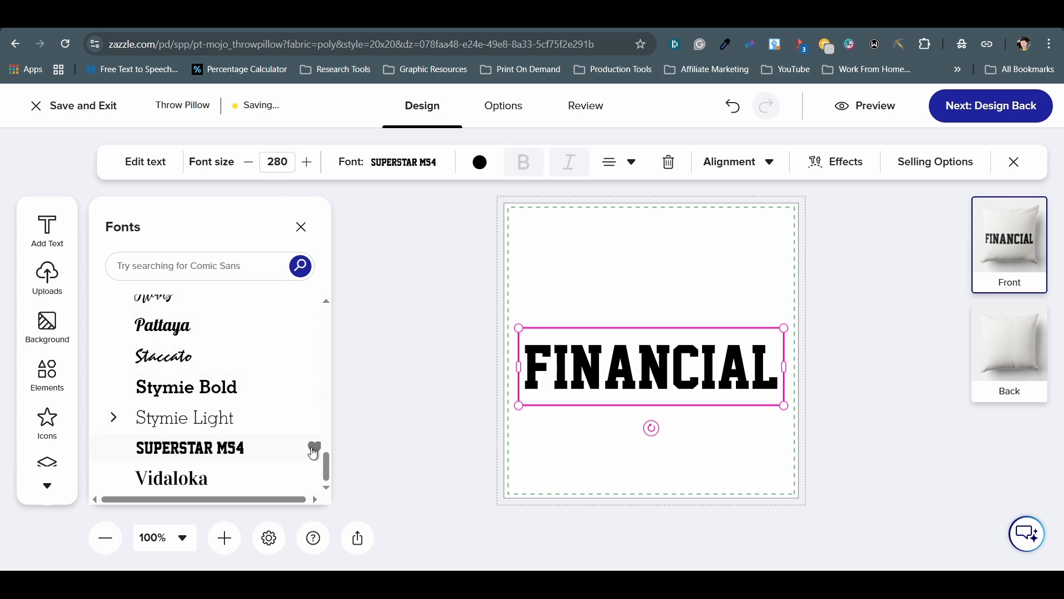
left_click(315, 448)
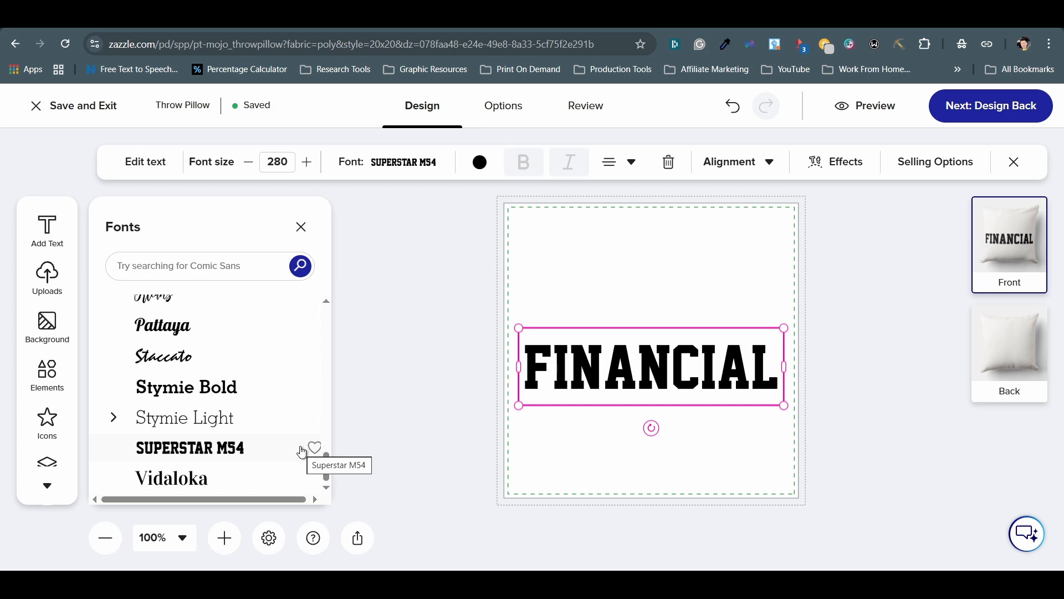
Add a second text box reading "Freedom" to the pillow design.
left_click(60, 240)
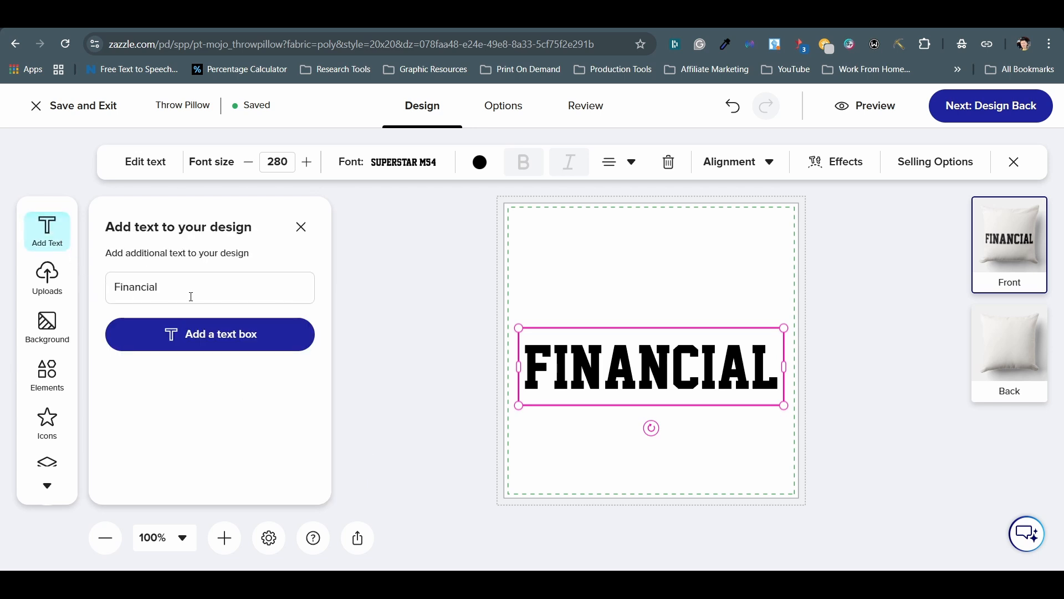
left_click(251, 348)
type("Freedom")
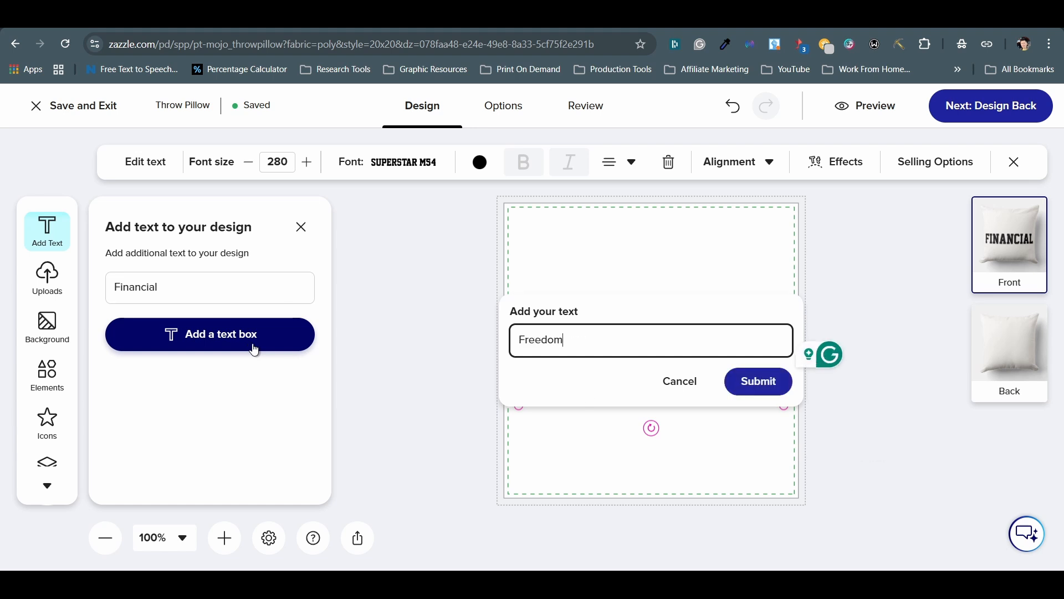
left_click(755, 388)
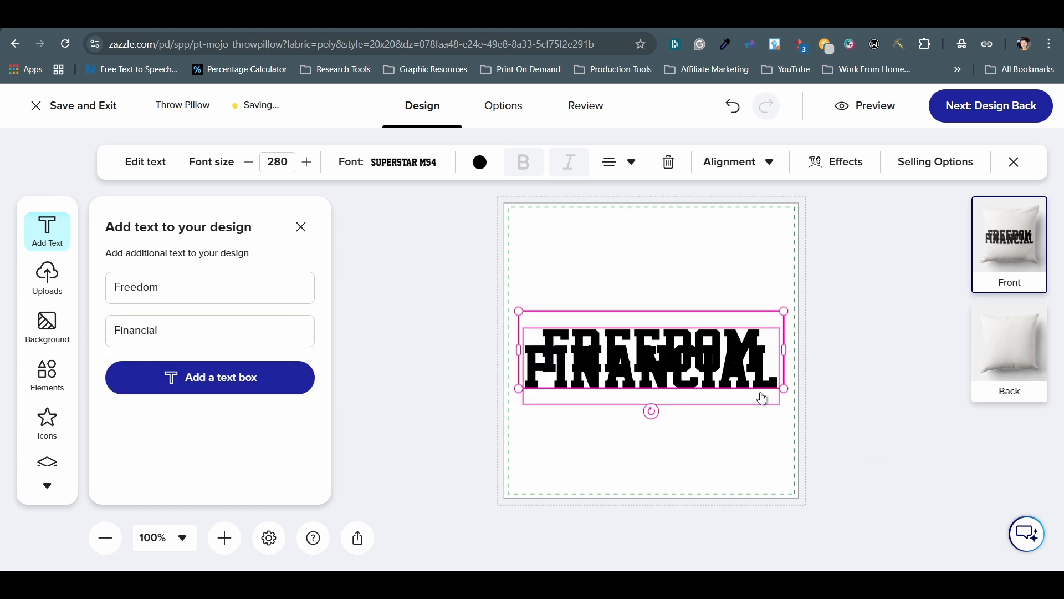
Move the "Freedom" text up so it sits directly above the "Financial" text.
key("shift+Up")
key("shift+Up")
key("shift+Up")
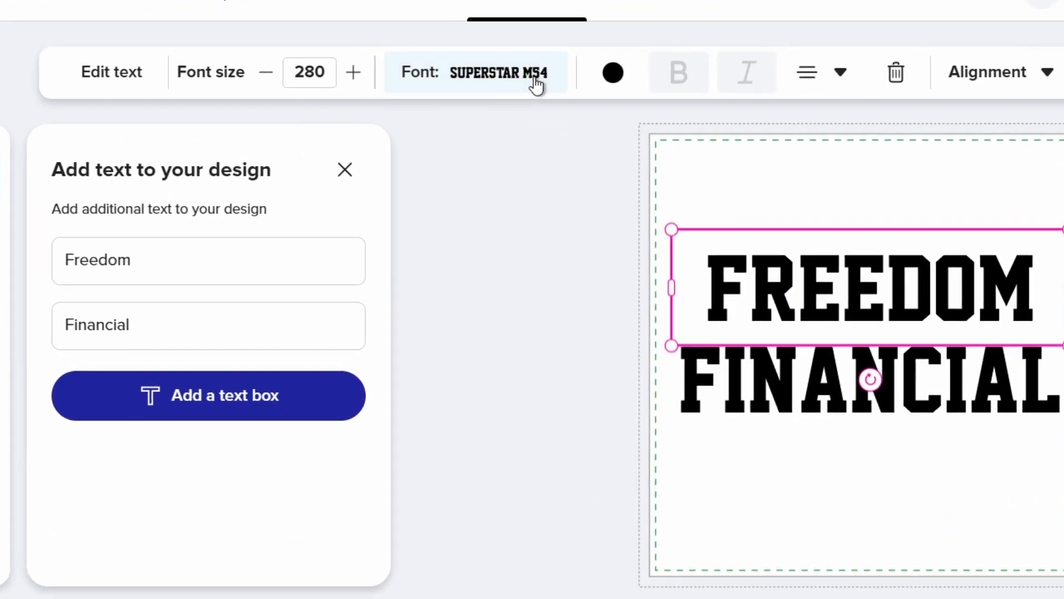
Apply the Brayden Script Bold font from the Script + Calligraphy category to the "Freedom" text.
left_click(428, 164)
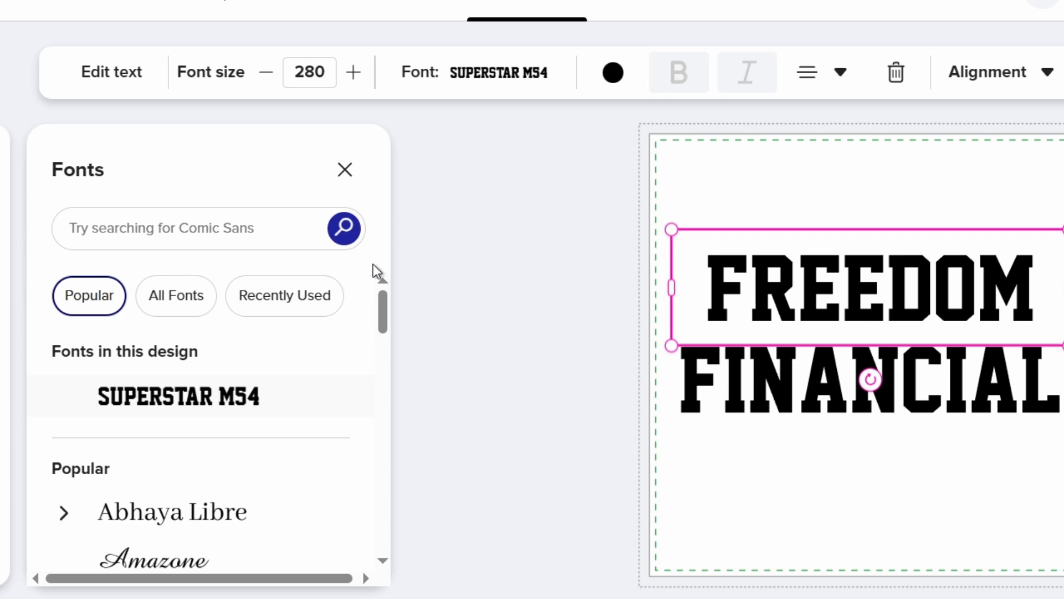
left_click(337, 303)
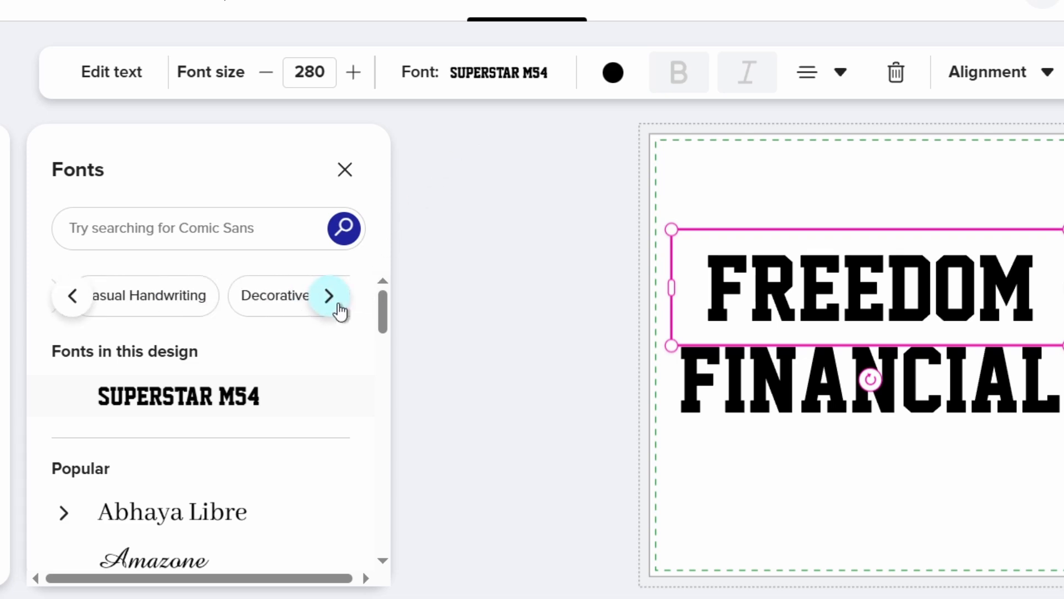
left_click(330, 296)
left_click(338, 305)
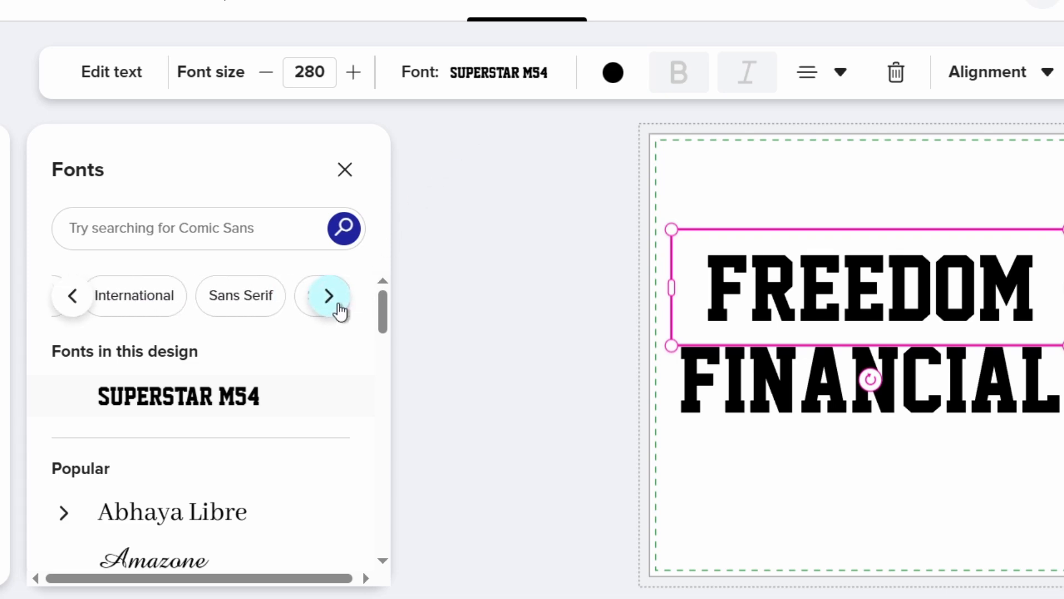
left_click(339, 305)
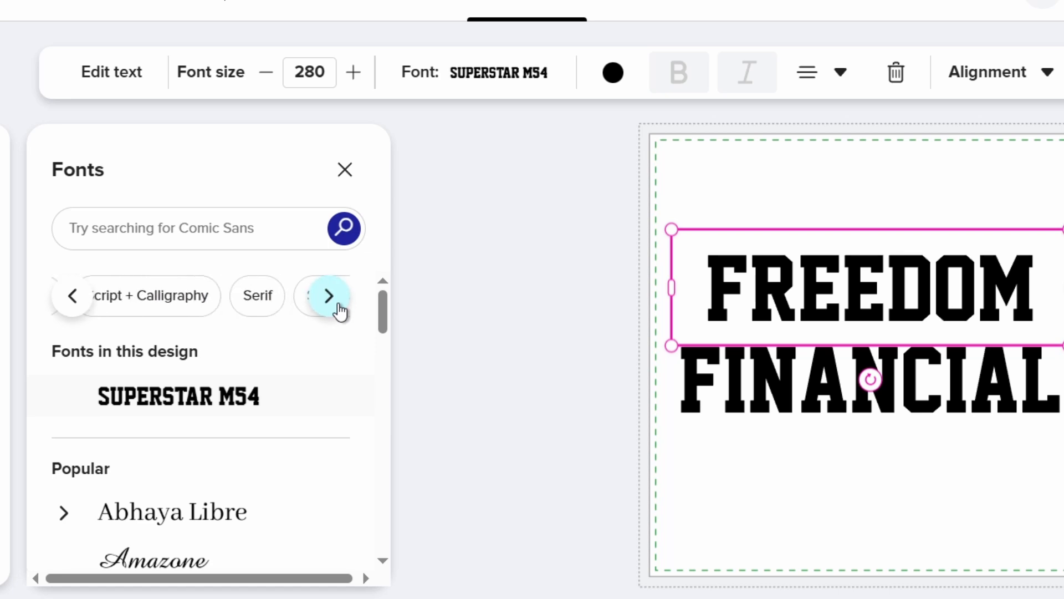
left_click(214, 308)
scroll(385, 378, "down", 10)
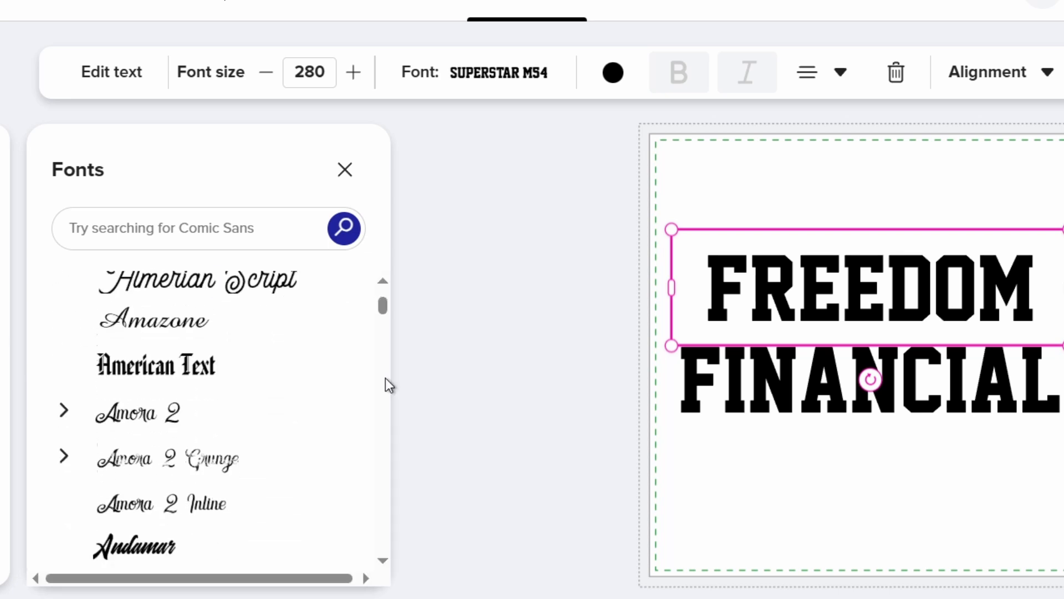
scroll(386, 384, "down", 6)
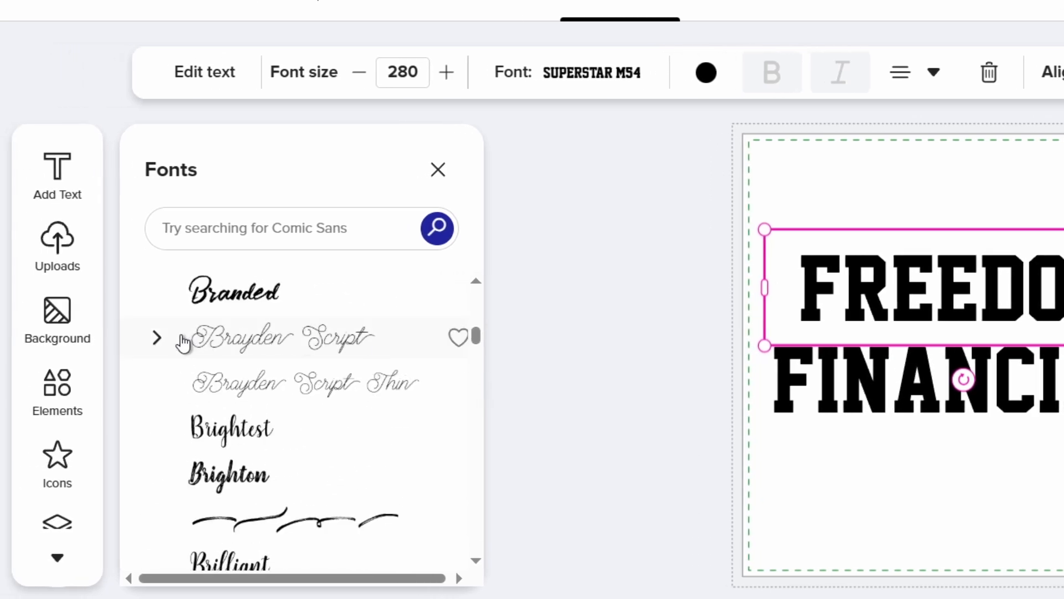
left_click(157, 337)
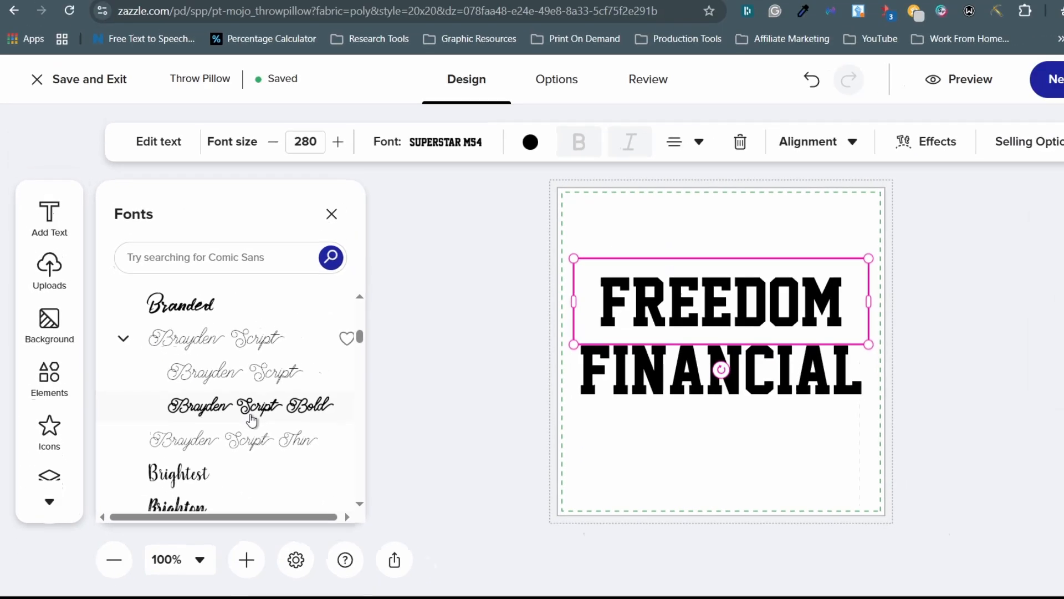
left_click(252, 421)
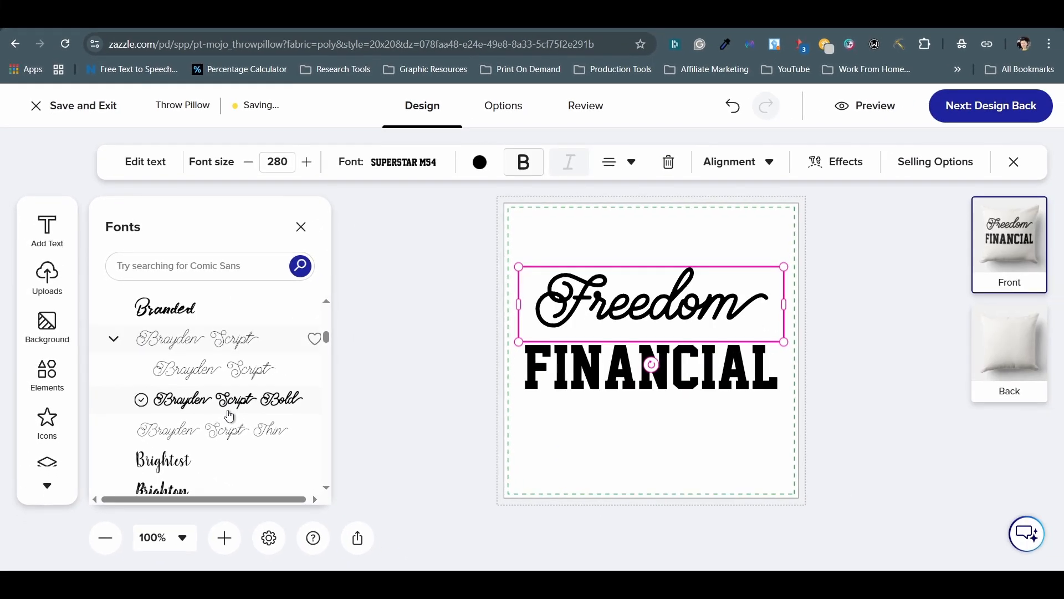
Reduce the "Freedom" text by trying font sizes 250 and 210, settling on 230.
double_click(313, 141)
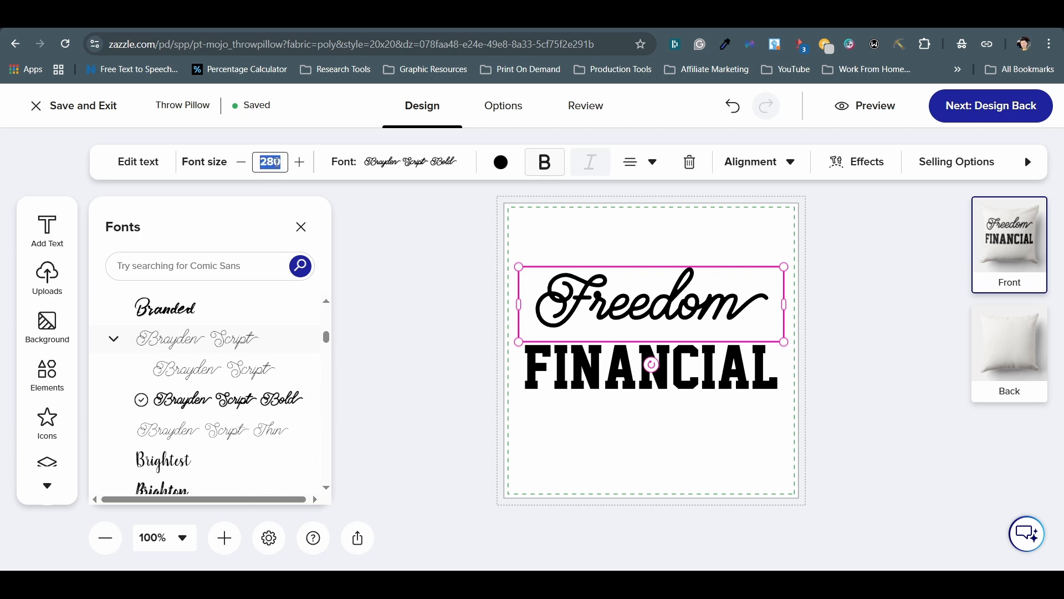
type("250")
key("BackSpace")
key("BackSpace")
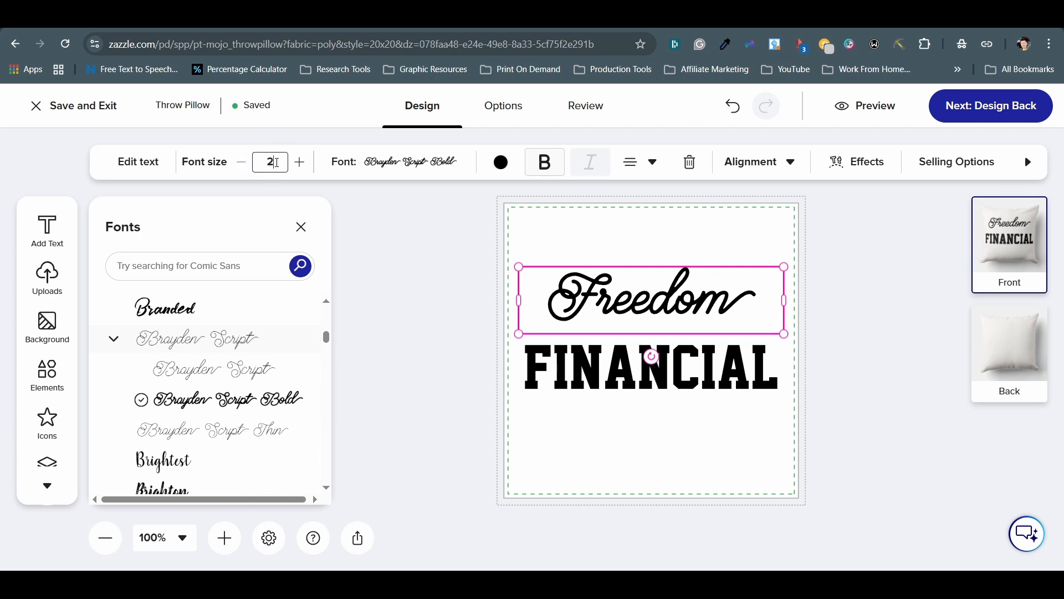
type("10")
key("BackSpace")
key("BackSpace")
type("30")
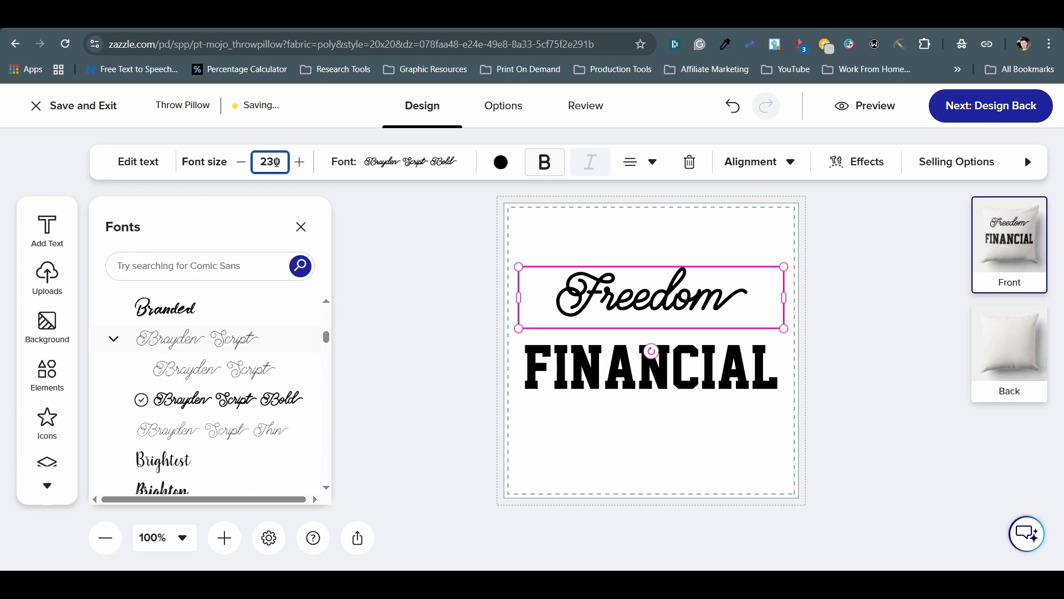
Align the "Financial" text to the vertical center of the pillow.
left_click(726, 359)
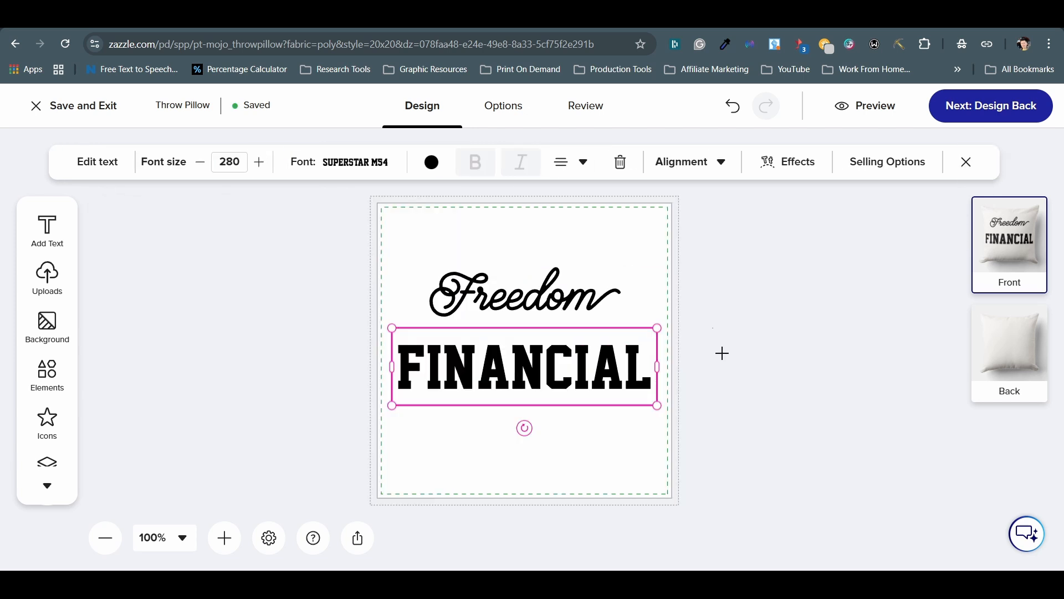
left_click(721, 162)
left_click(822, 221)
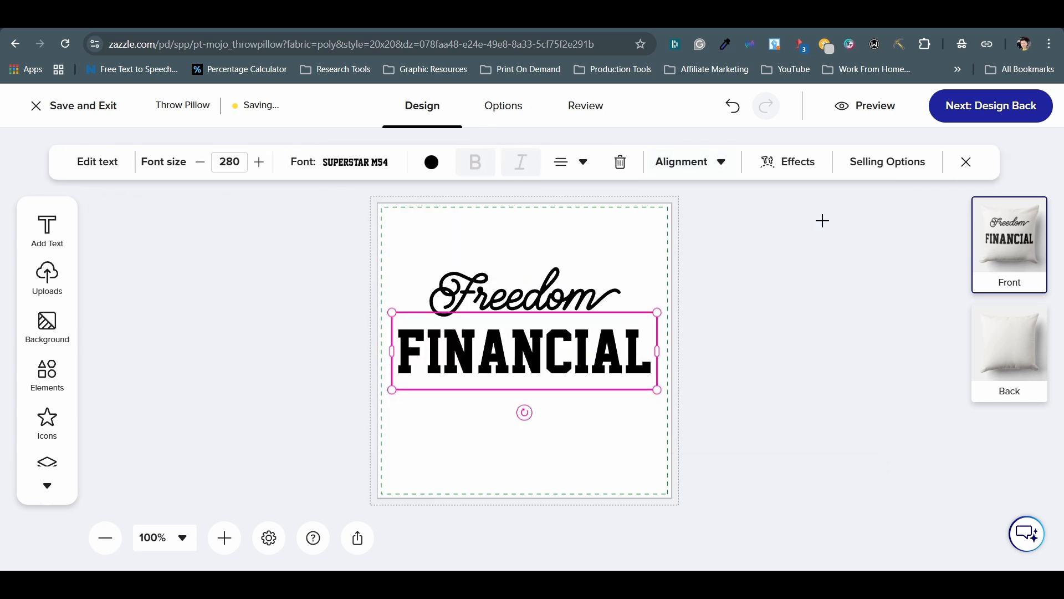
Center the "Freedom" text vertically on the pillow, then shift it down so it sits just below "Financial".
left_click(564, 297)
left_click(745, 173)
left_click(849, 217)
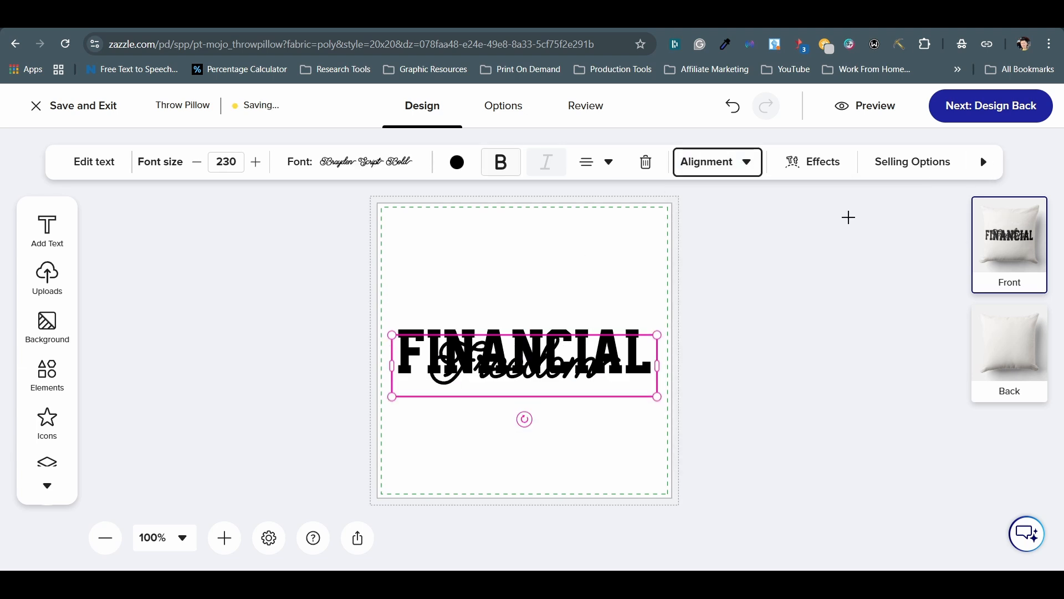
key("shift+Down")
Move both text lines up together to center the pair on the pillow, and preview the front.
left_click_drag(684, 328, 616, 405)
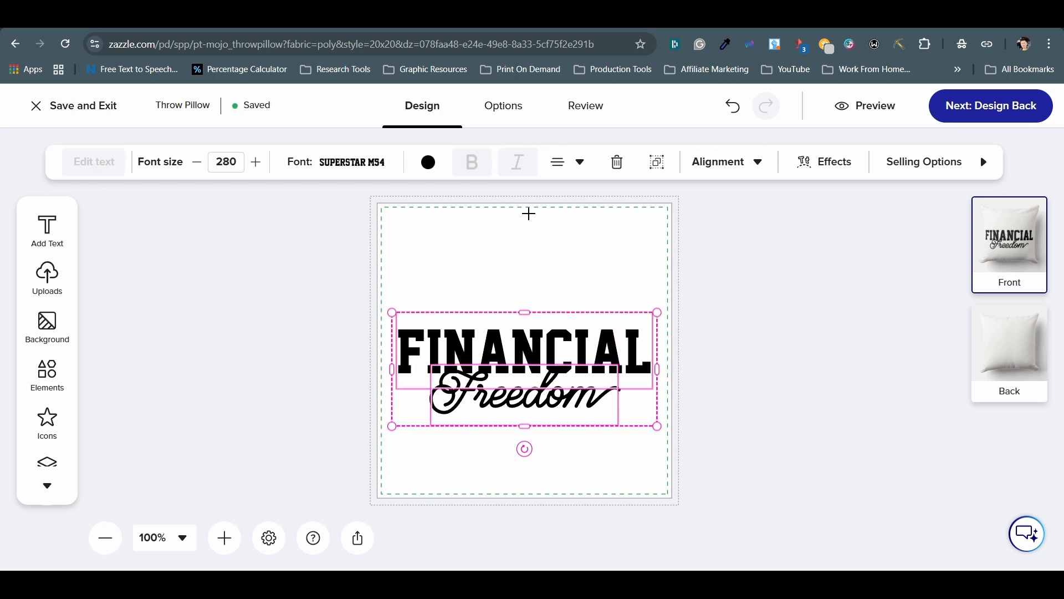
key("shift+Up")
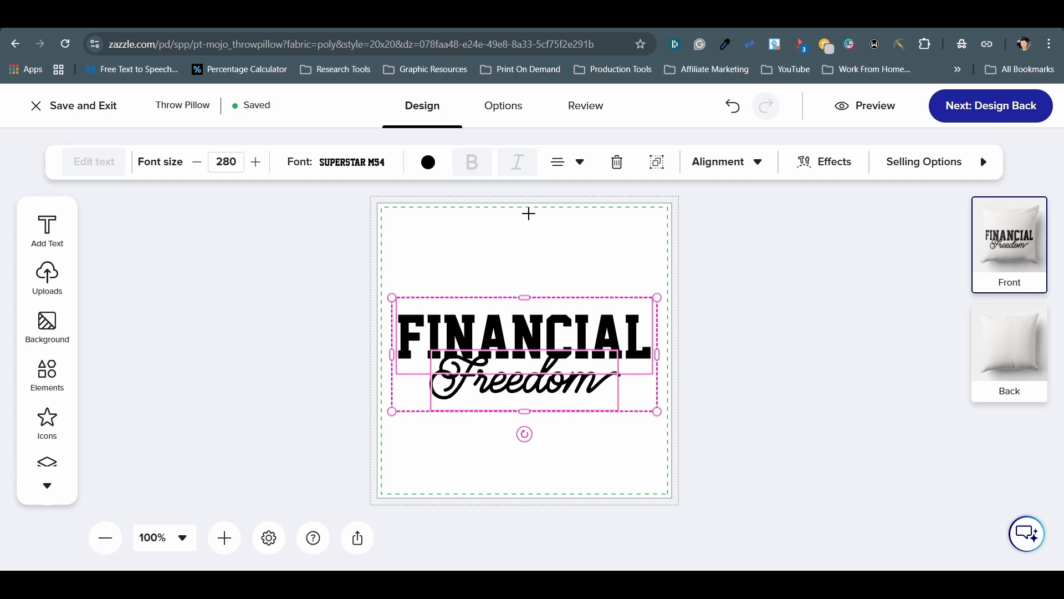
left_click(694, 287)
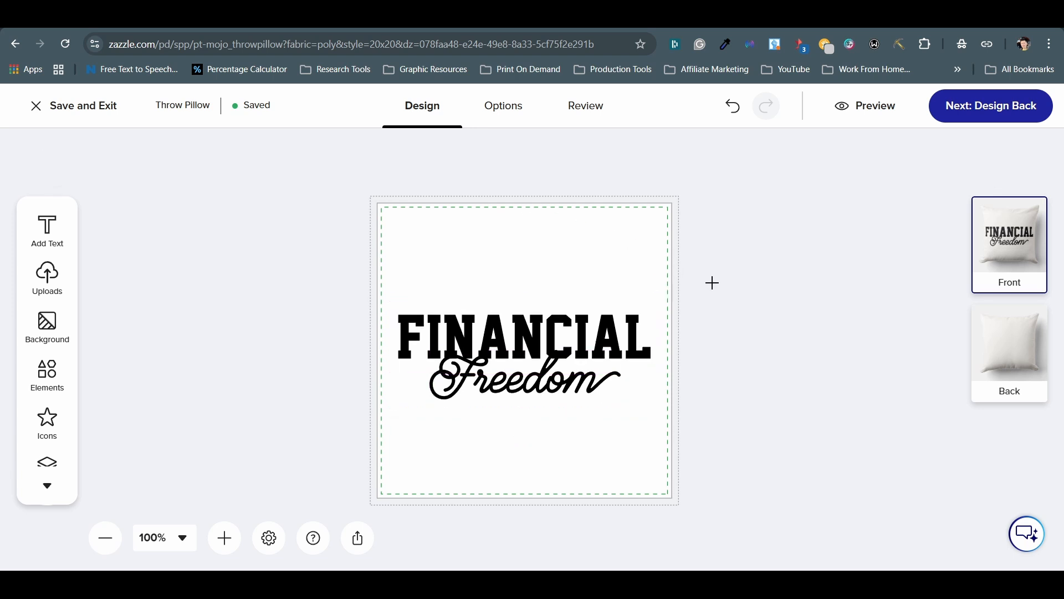
left_click(881, 115)
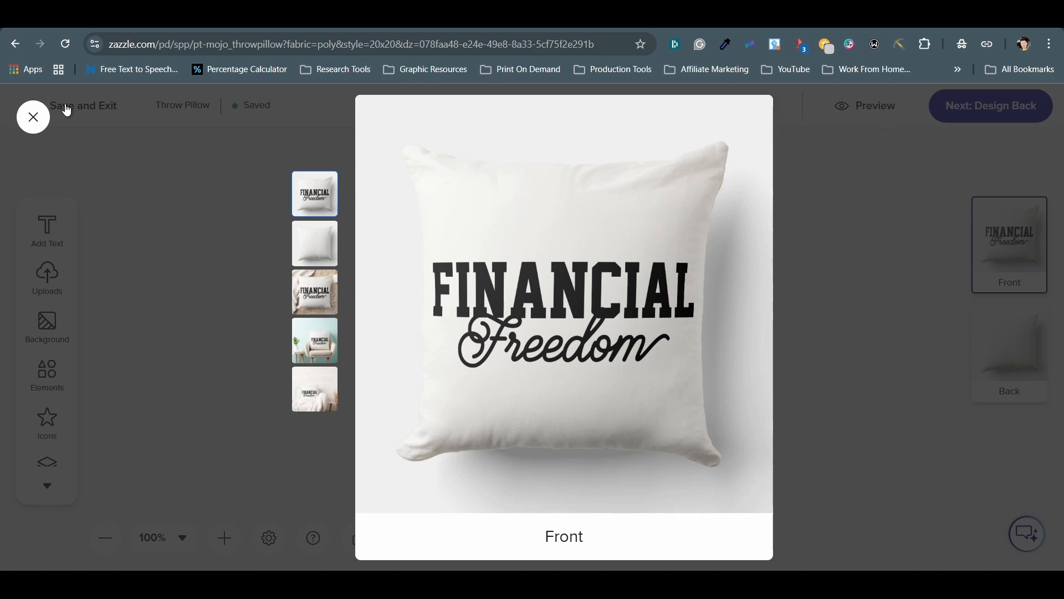
left_click(34, 116)
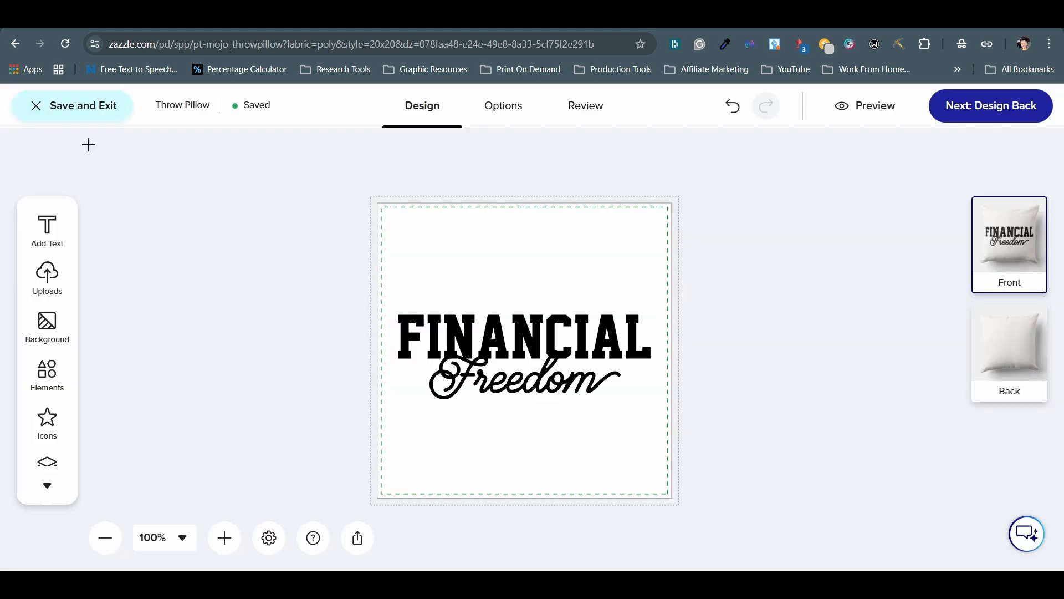
Set the pillow's background to the custom color #1C75BC.
left_click(64, 331)
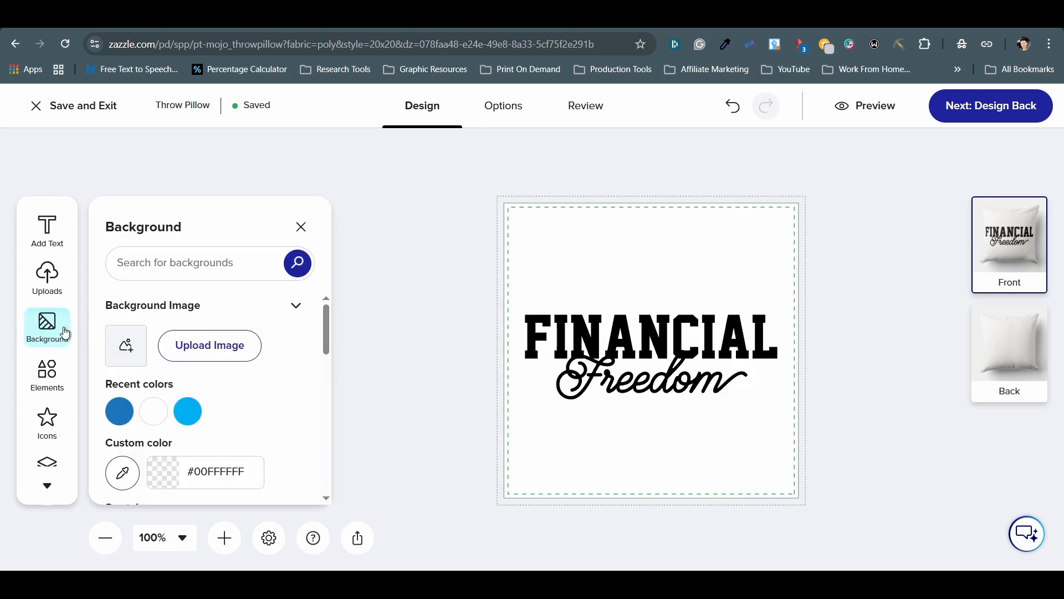
double_click(223, 466)
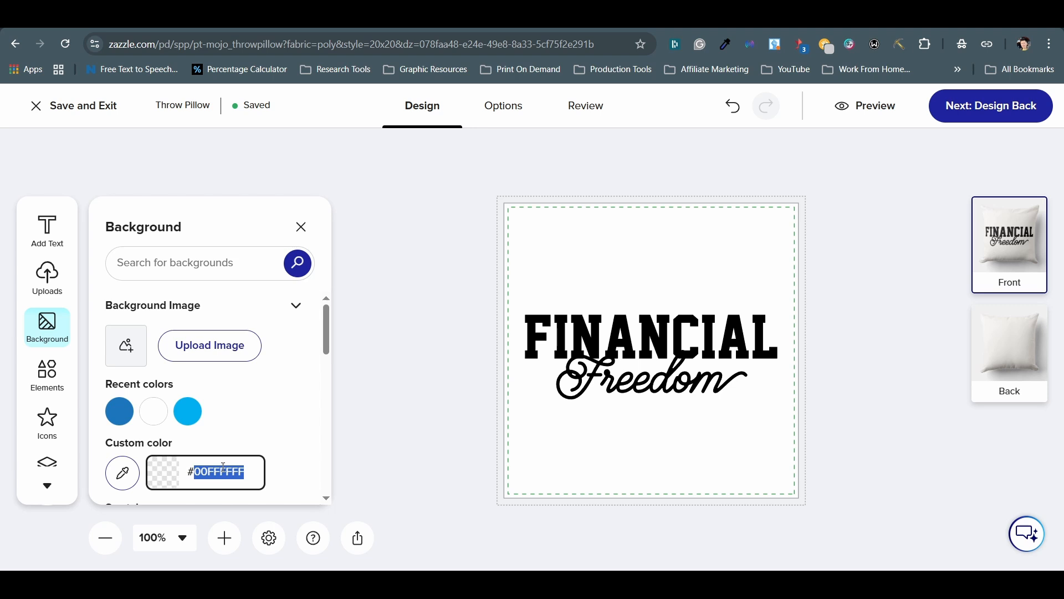
type("1C75BC")
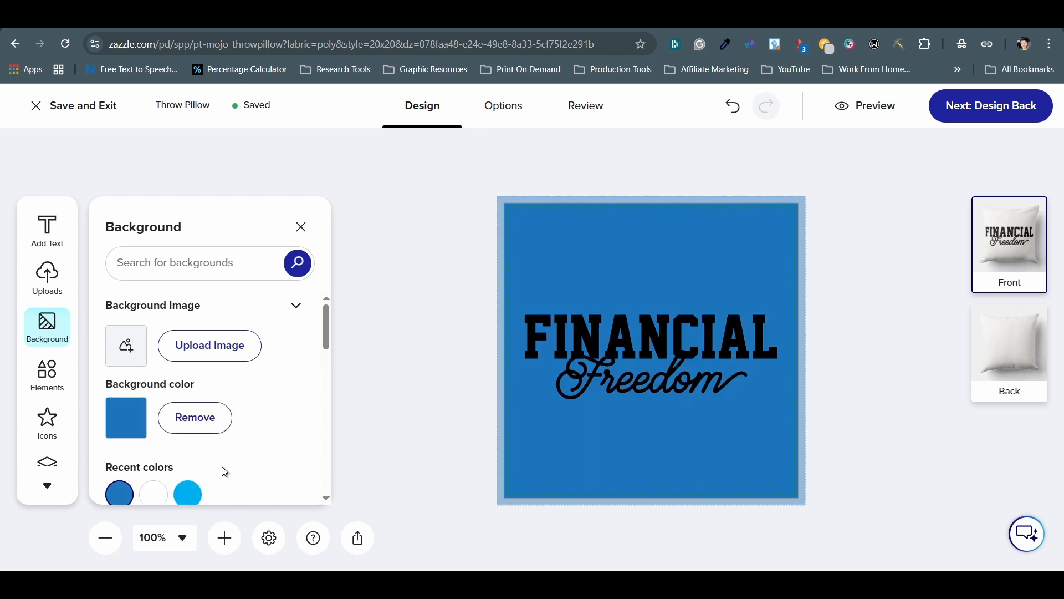
Change the color of both "Financial" and "Freedom" texts to white (#FFFFFF).
left_click_drag(465, 301, 654, 399)
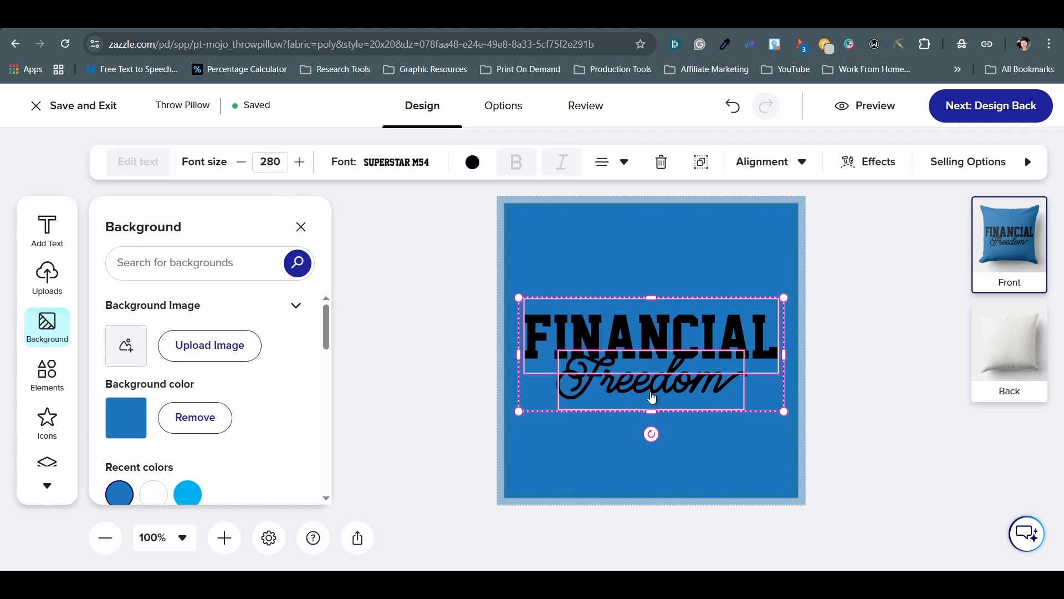
left_click(479, 174)
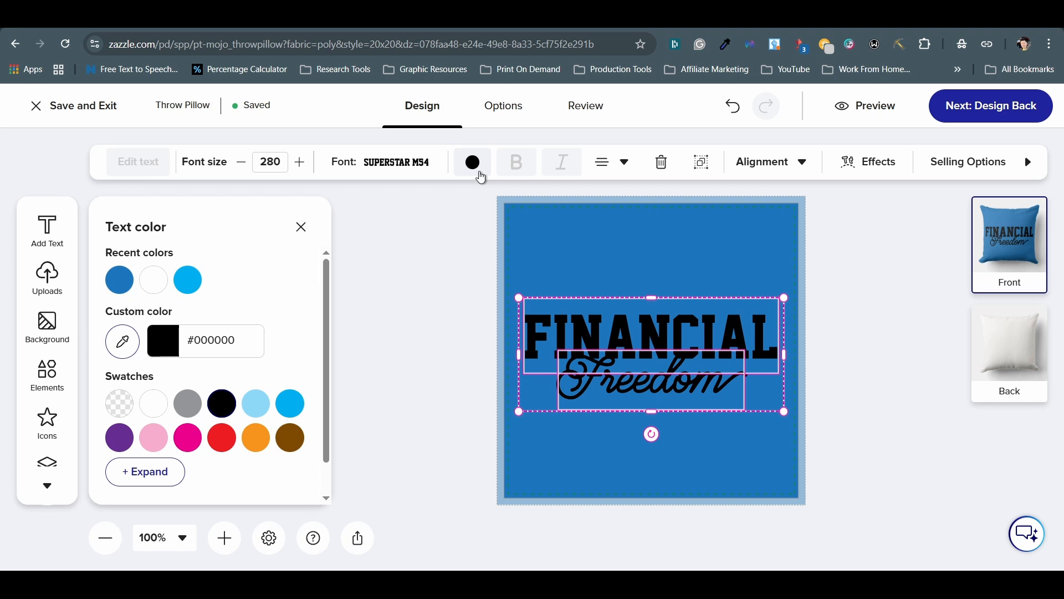
left_click(153, 279)
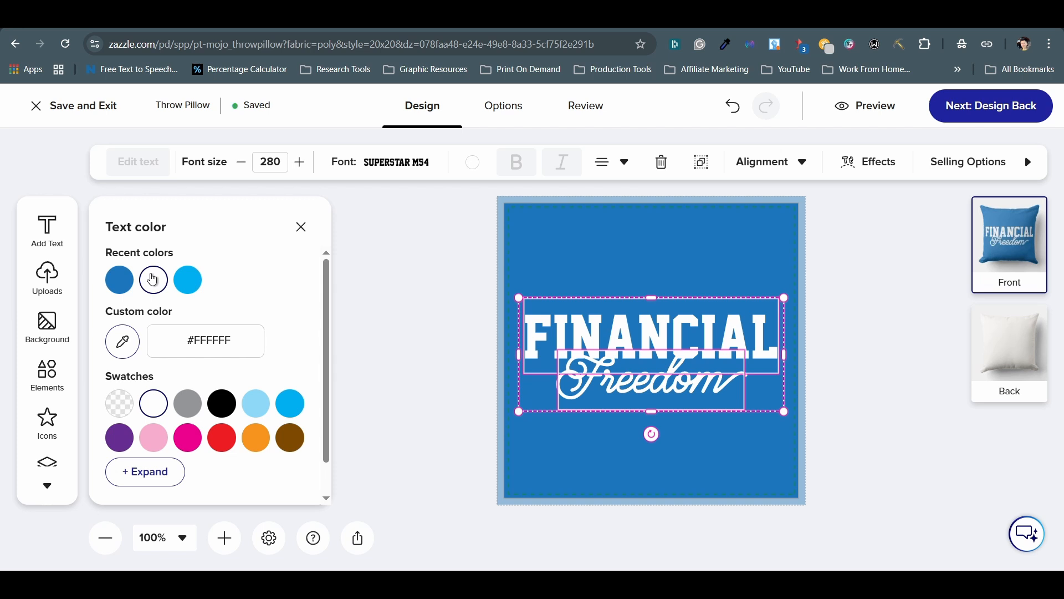
left_click(393, 313)
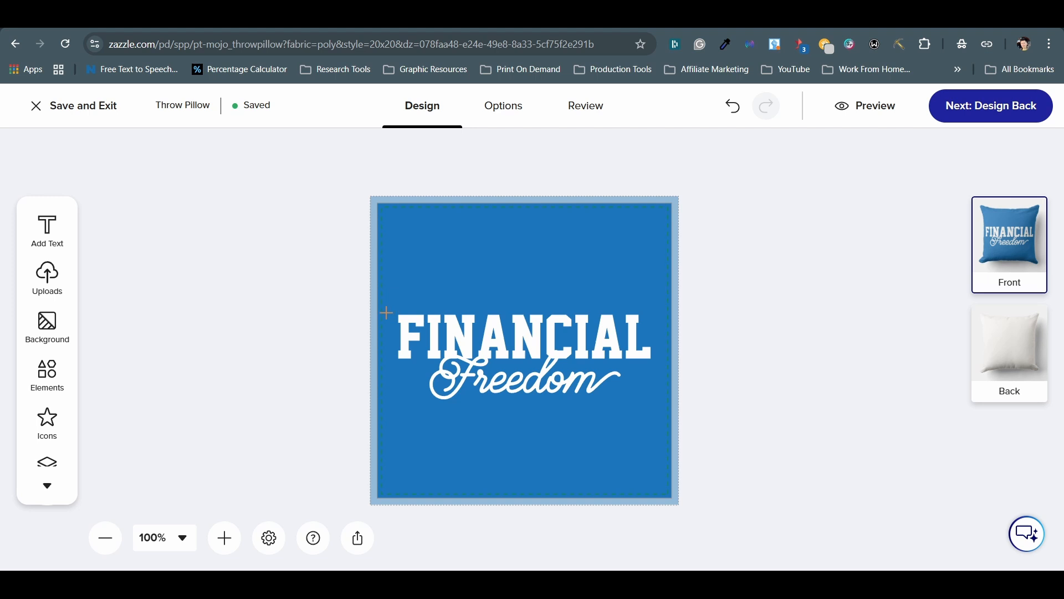
Preview the pillow design in the Blanket, Chair and Couch mockup scenes.
left_click(877, 127)
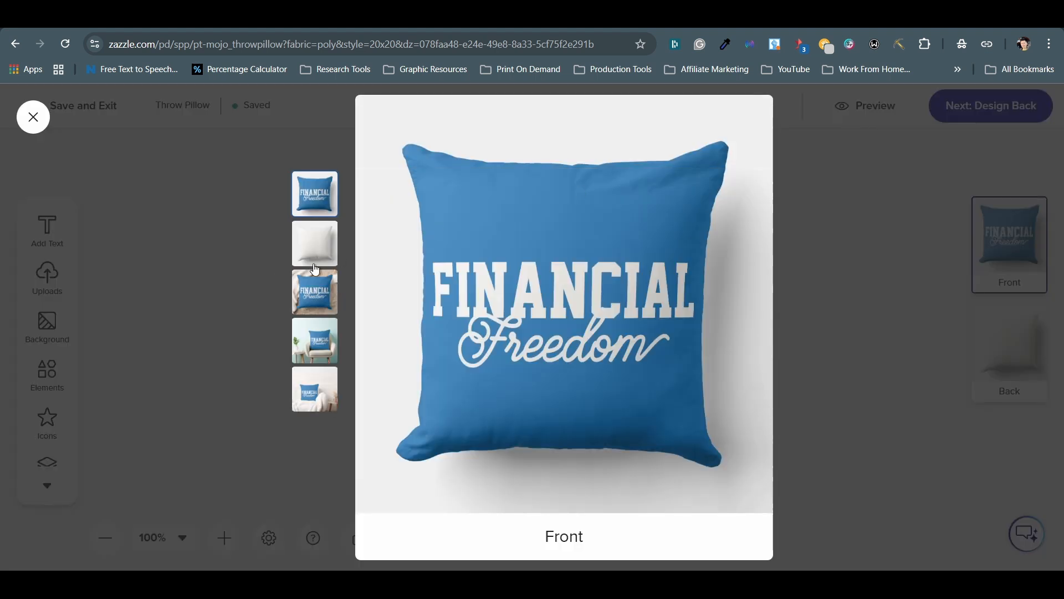
left_click(295, 294)
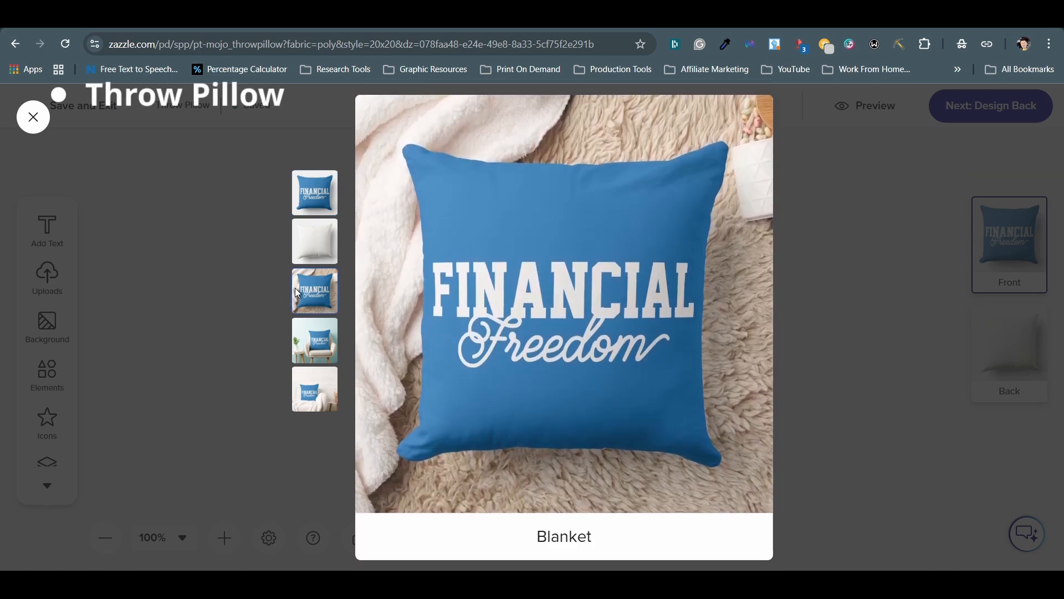
left_click(300, 334)
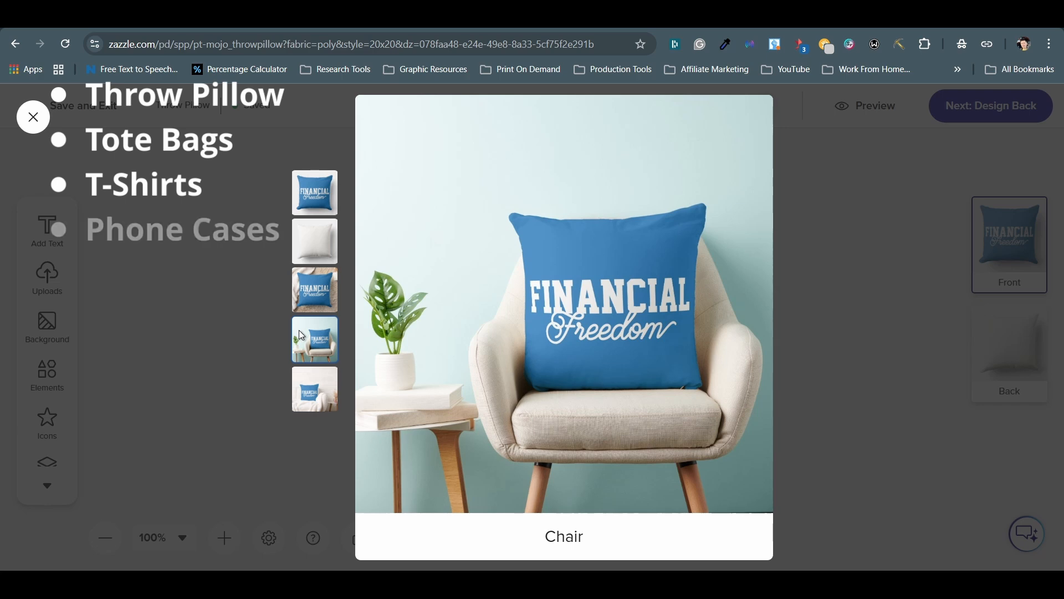
left_click(314, 408)
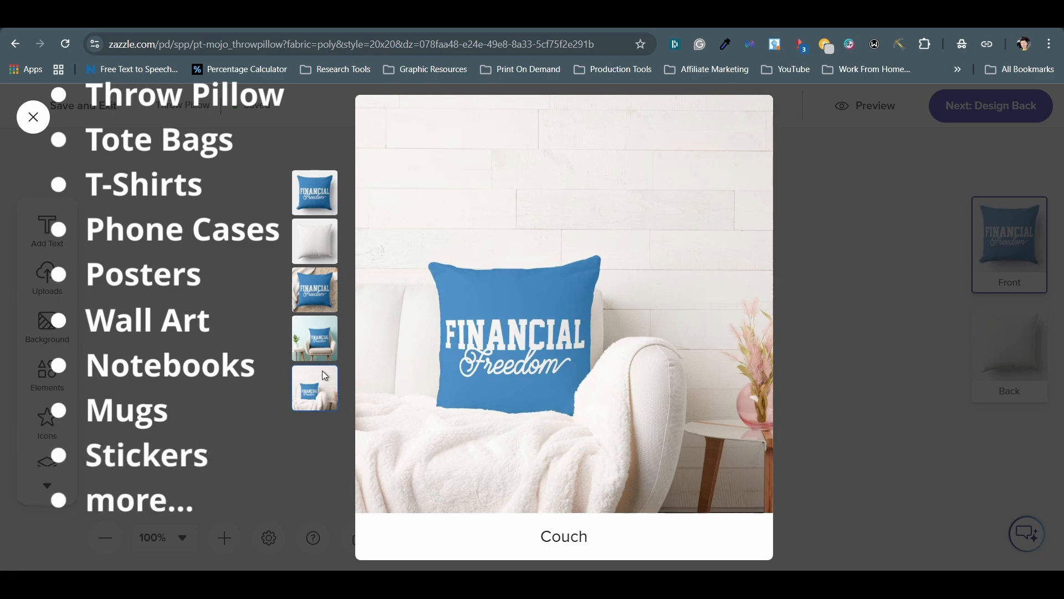
left_click(326, 357)
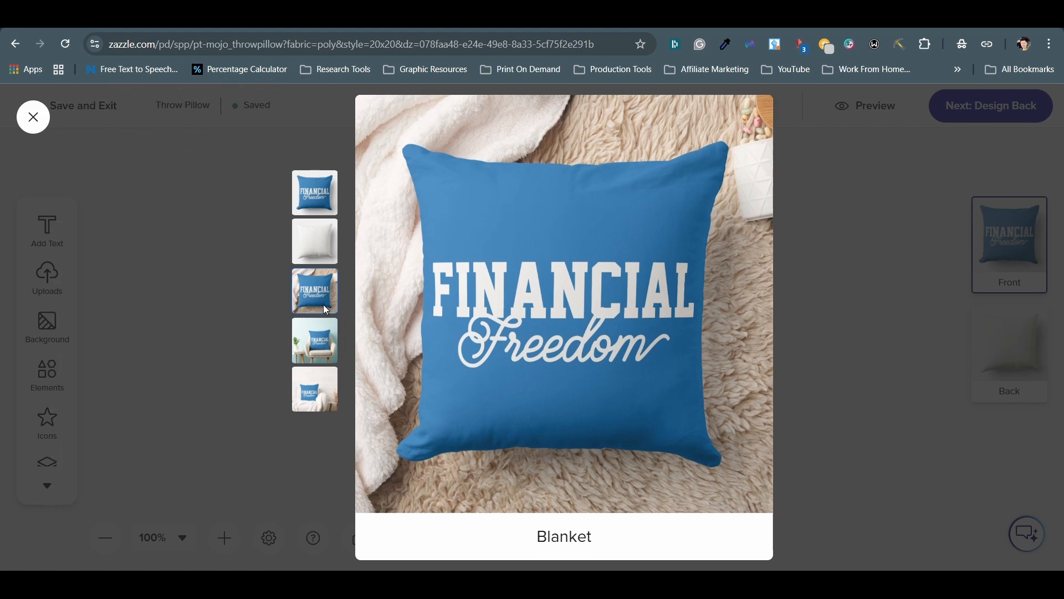
left_click(43, 127)
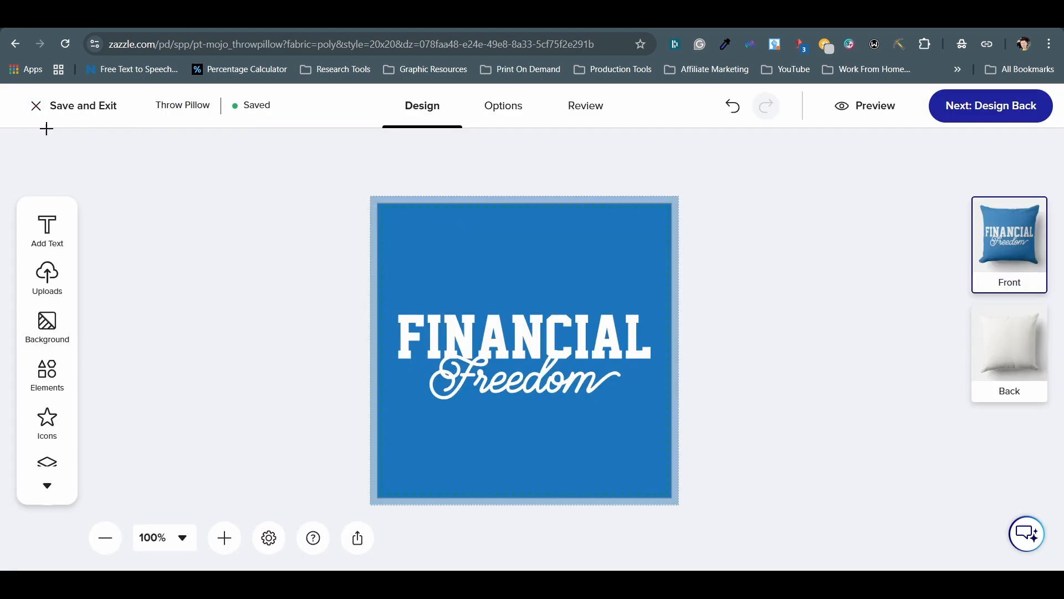
Browse the All Fonts list for the "Financial" text.
left_click(456, 325)
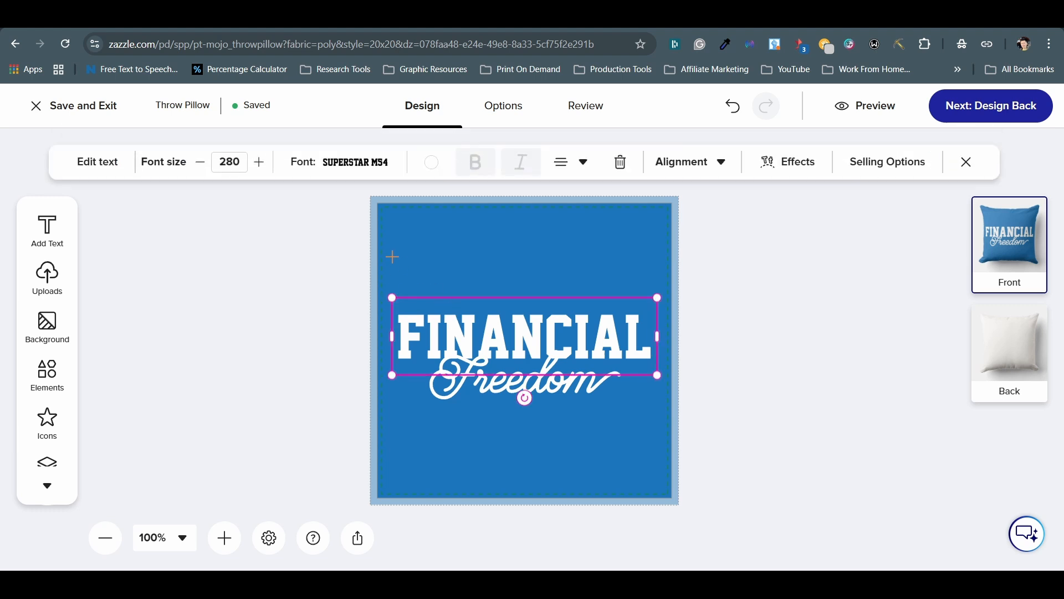
left_click(379, 175)
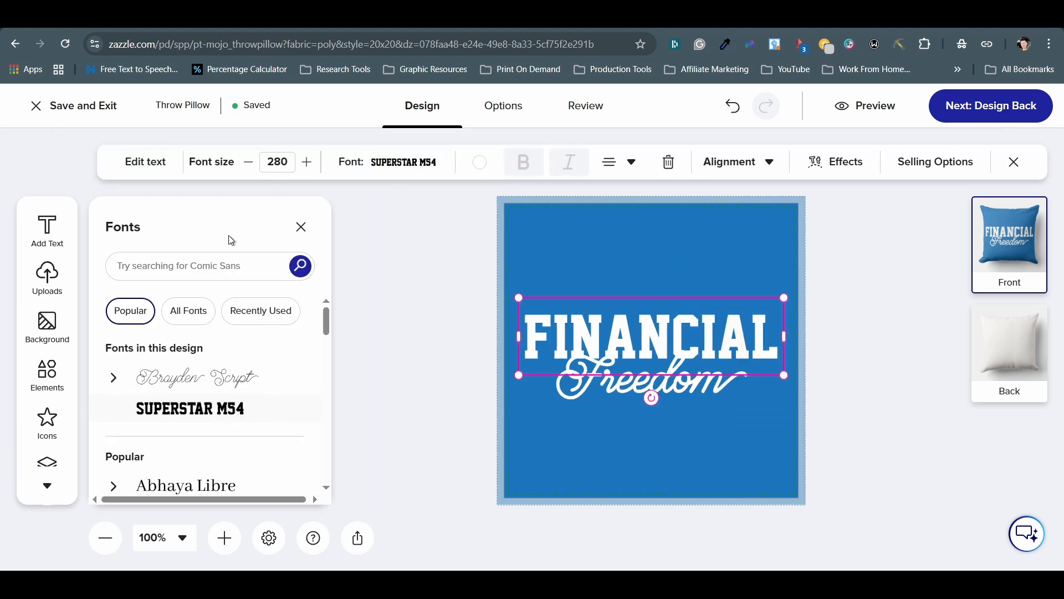
left_click(205, 312)
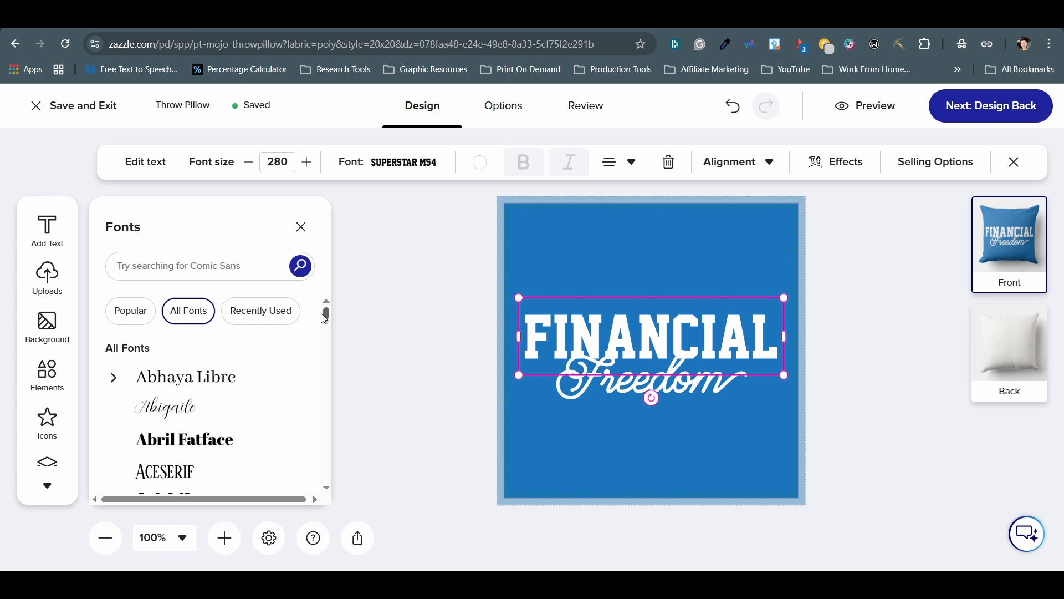
scroll(325, 314, "down", 3)
left_click_drag(328, 323, 328, 341)
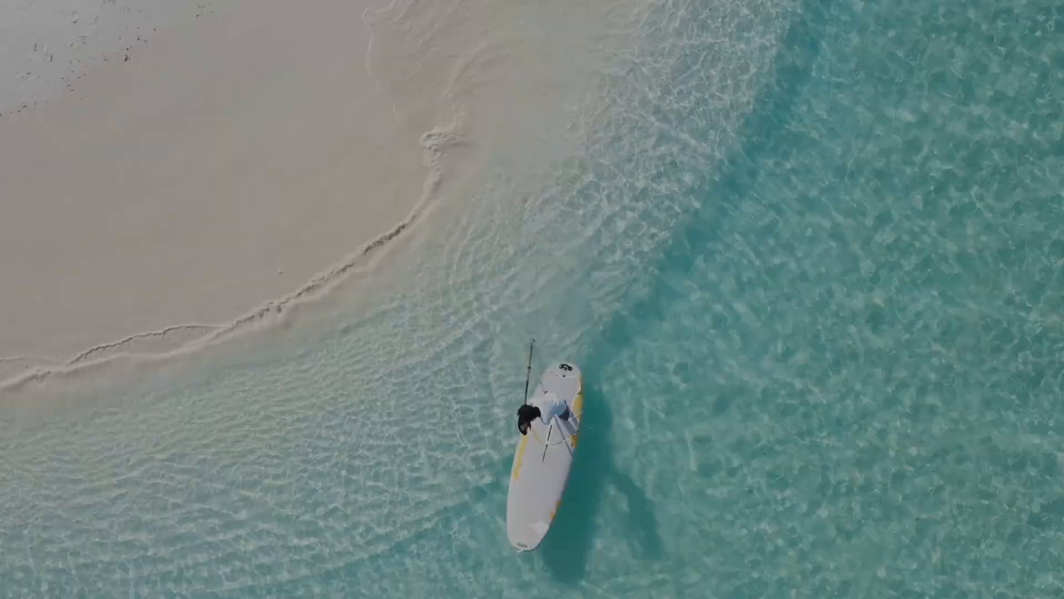